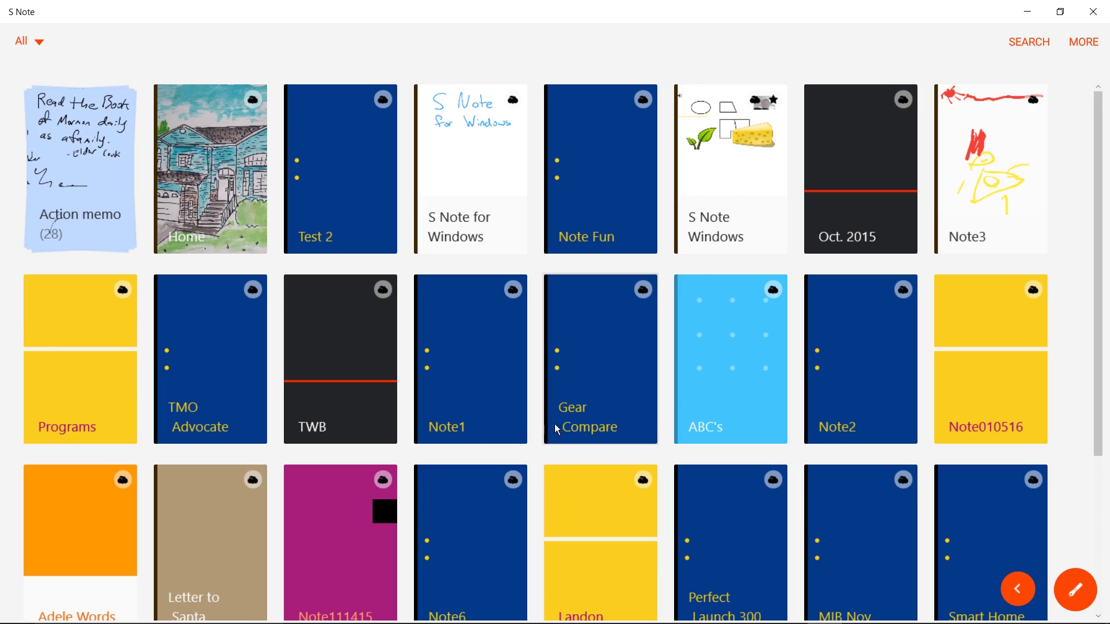
# - Open the app settings and review the account options for Samsung and Evernote
pyautogui.click(1077, 51)
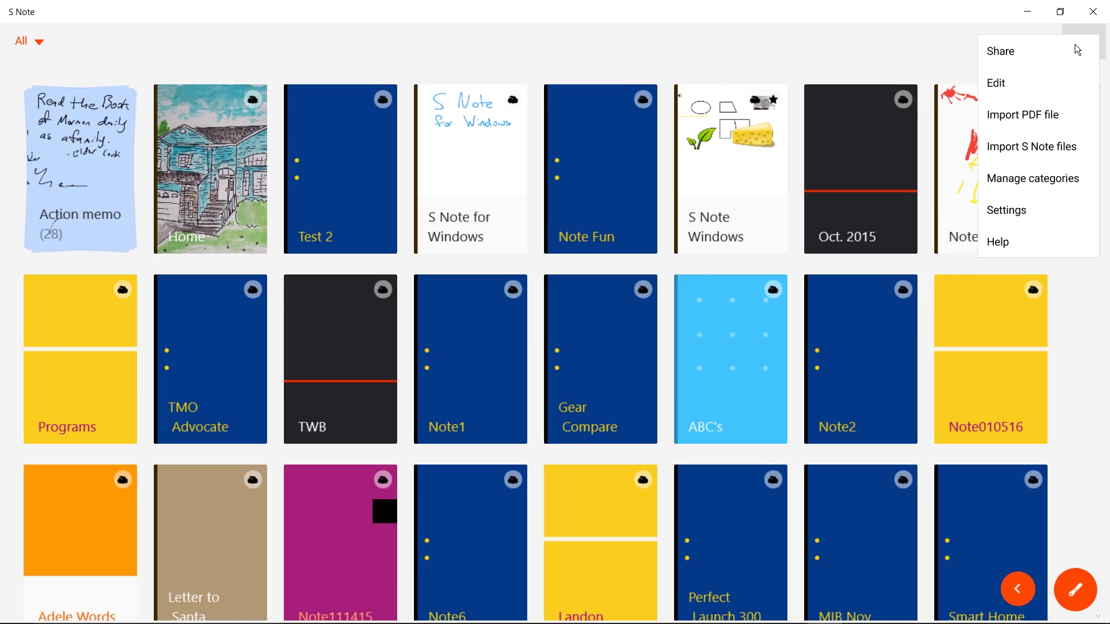
pyautogui.click(1002, 213)
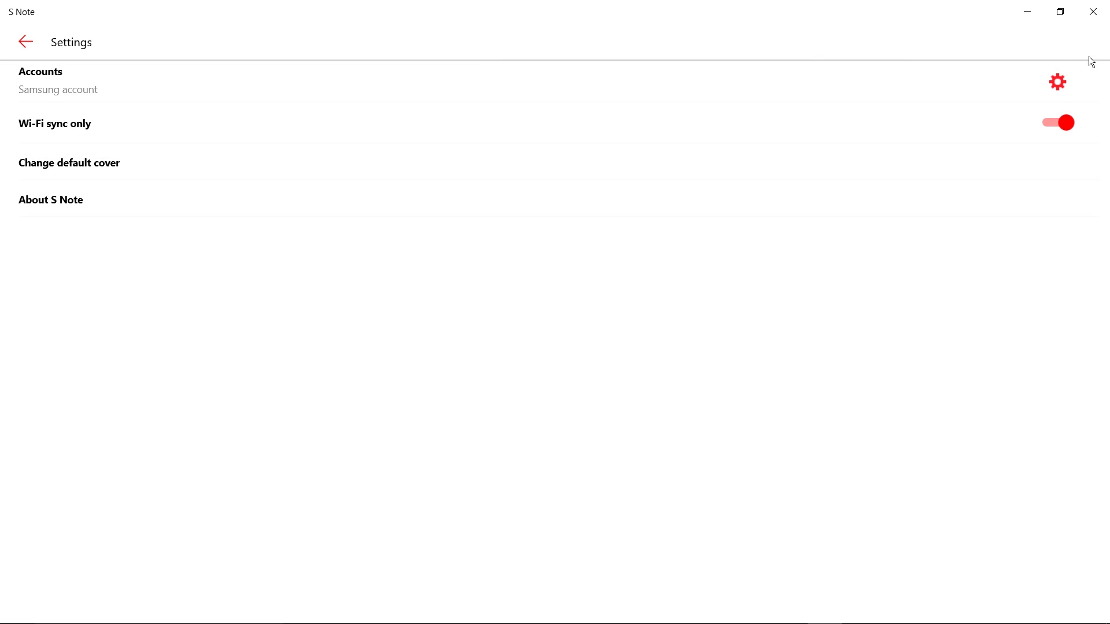
pyautogui.click(1042, 82)
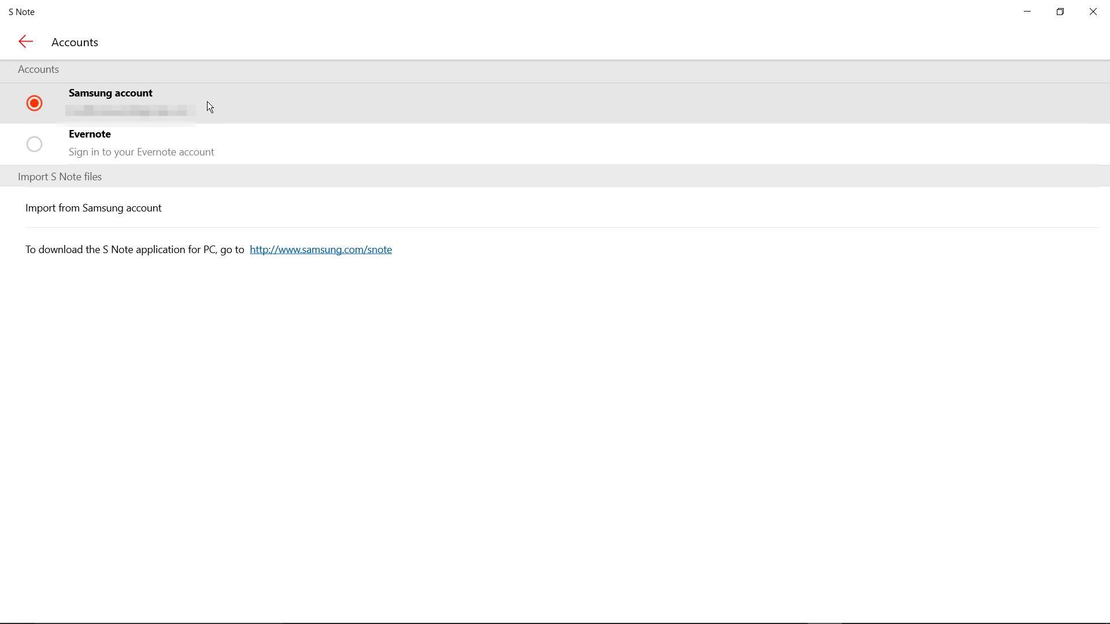
pyautogui.click(34, 44)
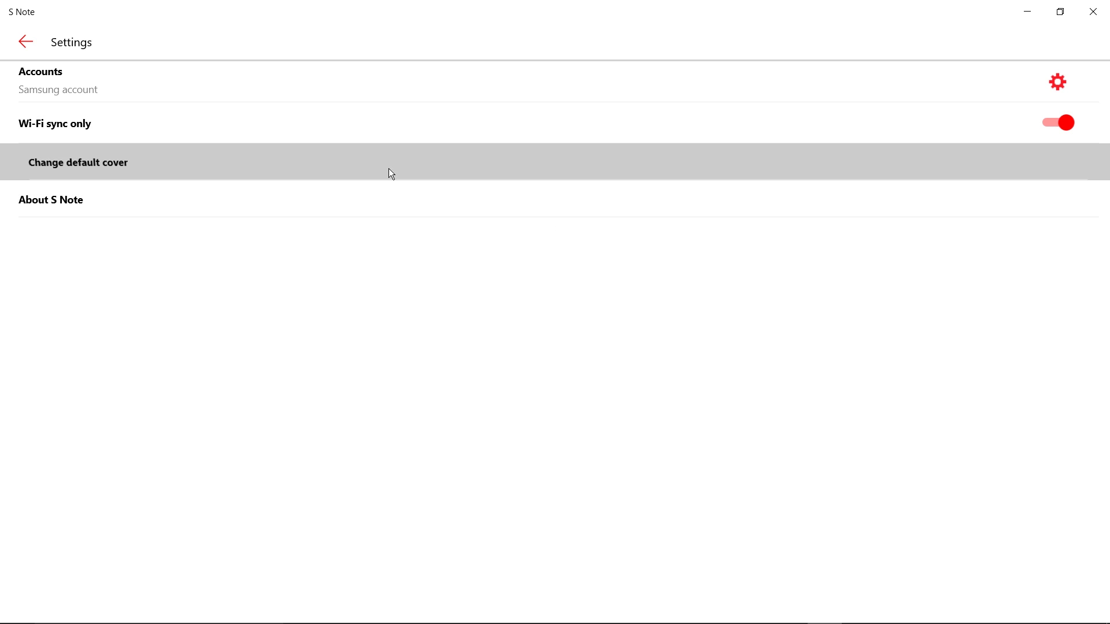
# - Review the default cover choices, keeping the current selection, and view the app's version information
pyautogui.click(389, 168)
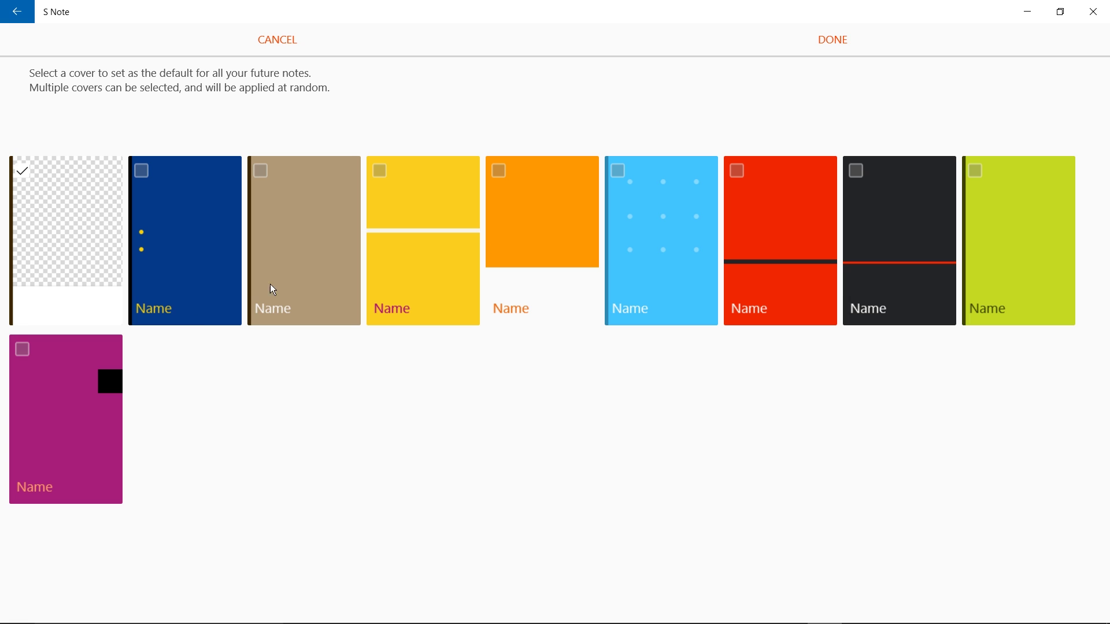
pyautogui.click(836, 39)
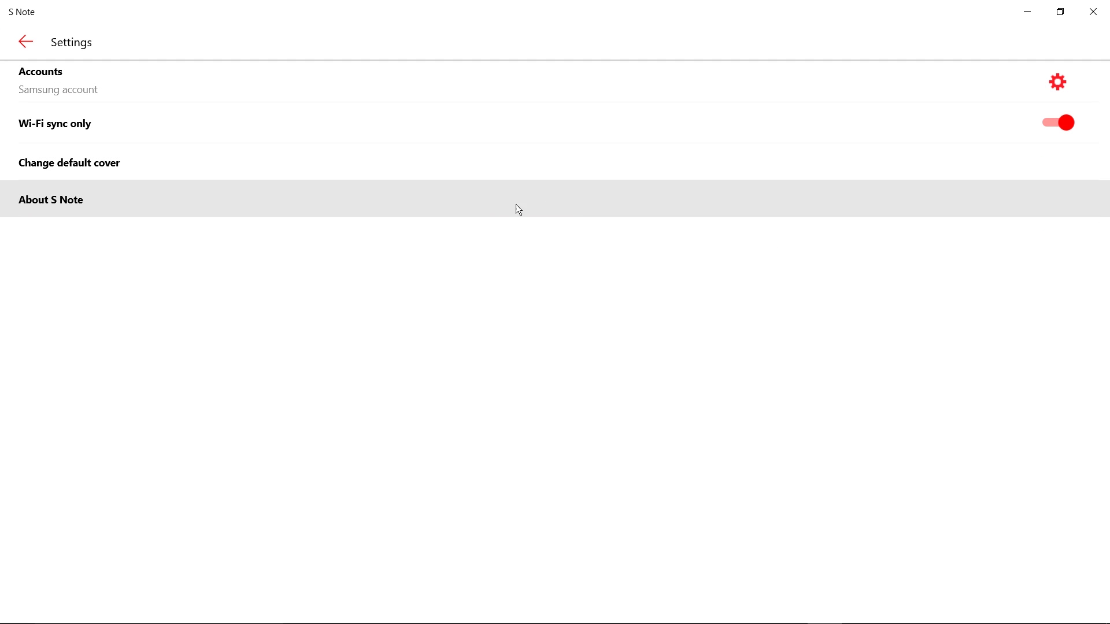
pyautogui.click(480, 206)
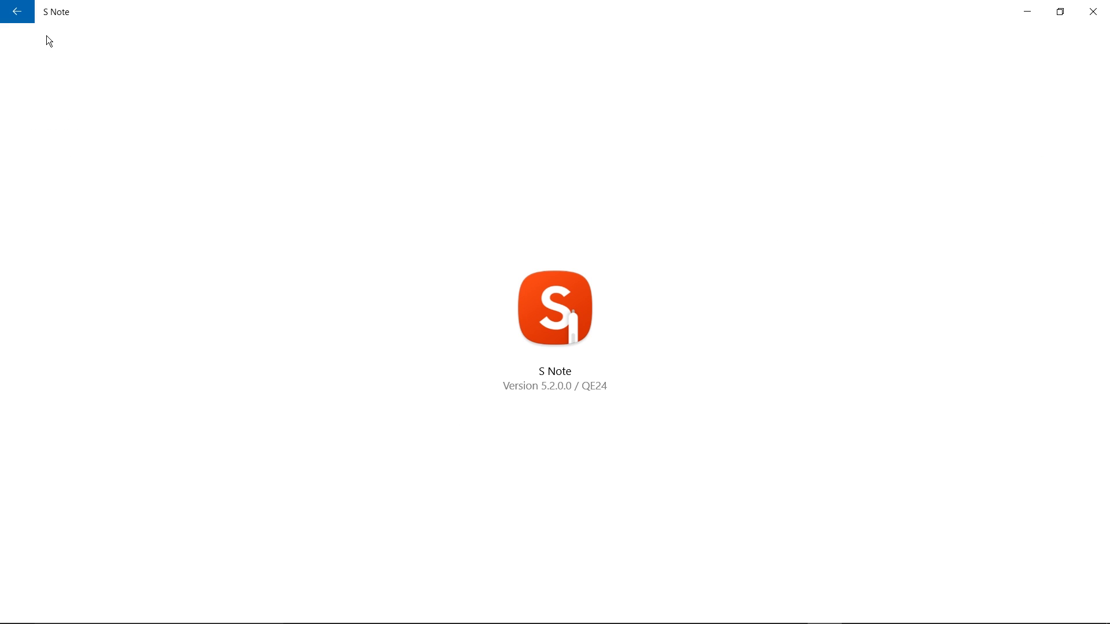
pyautogui.click(16, 12)
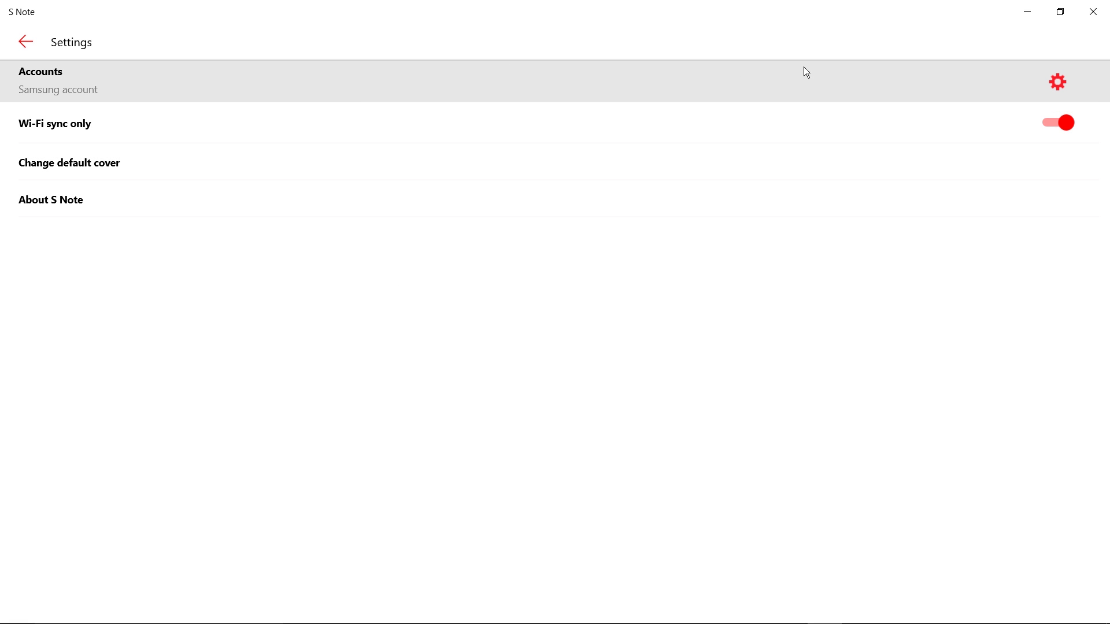
# - Turn on Sync notes for the Samsung account and return to the notes overview
pyautogui.click(1052, 84)
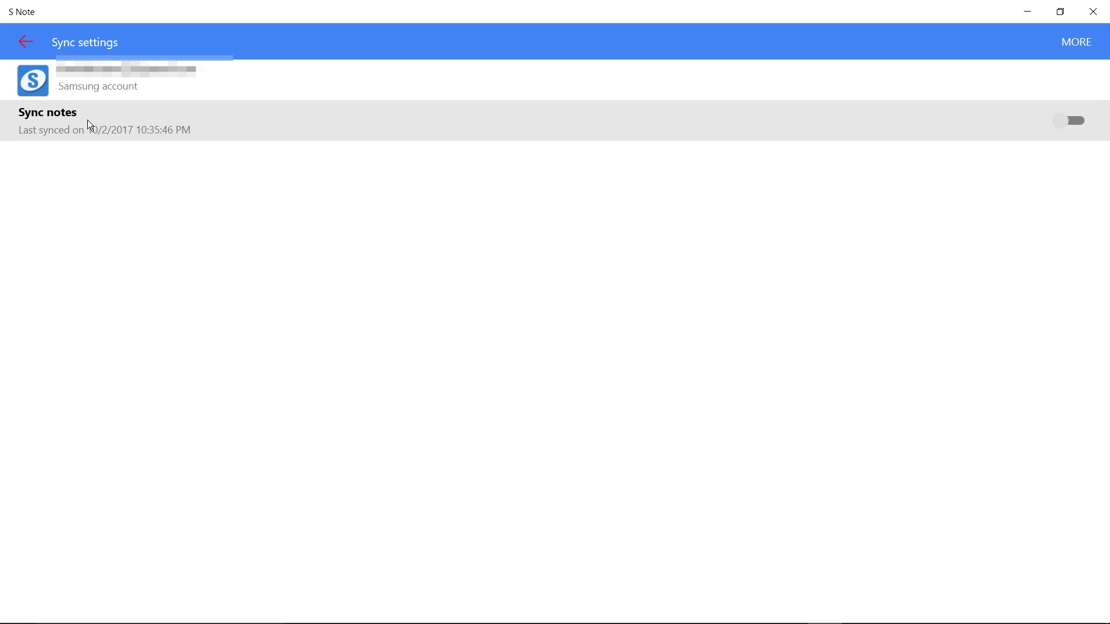
pyautogui.click(1068, 121)
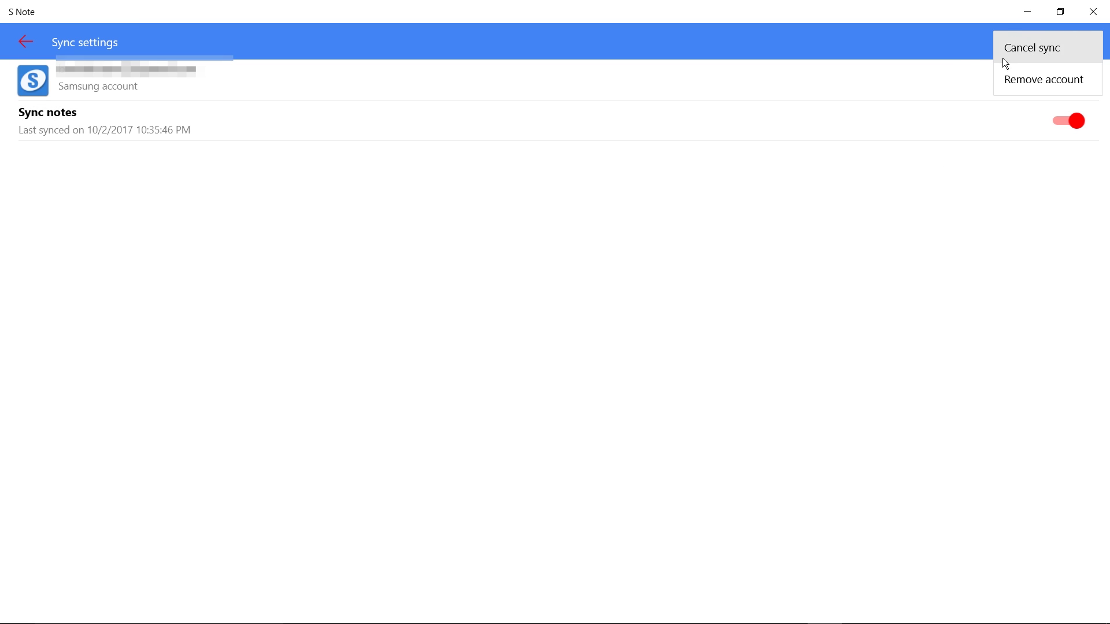
pyautogui.click(36, 46)
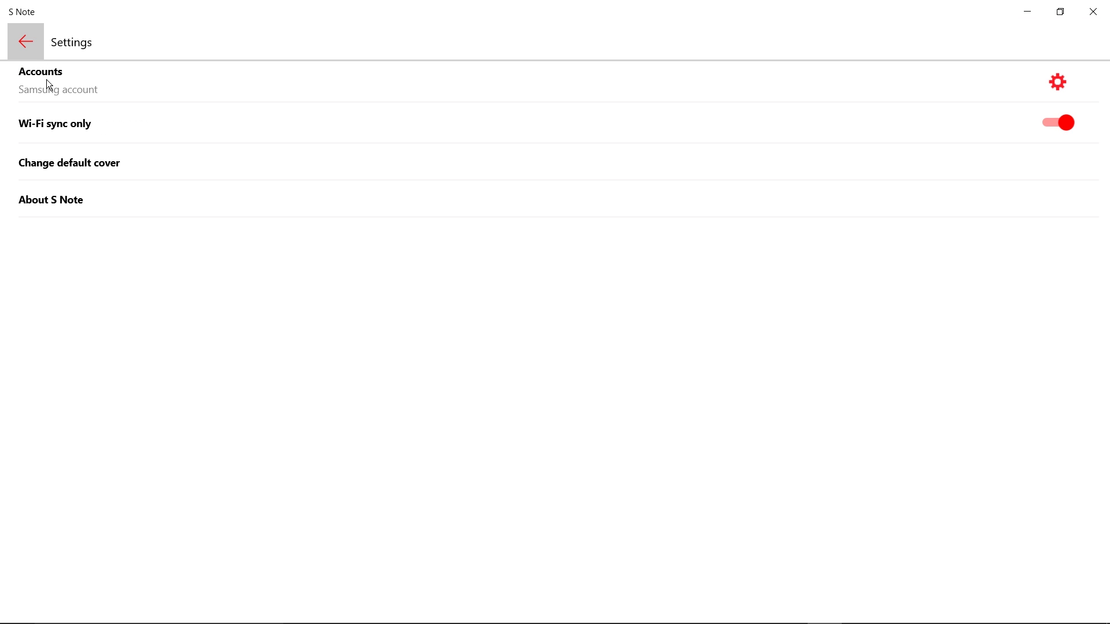
pyautogui.click(43, 45)
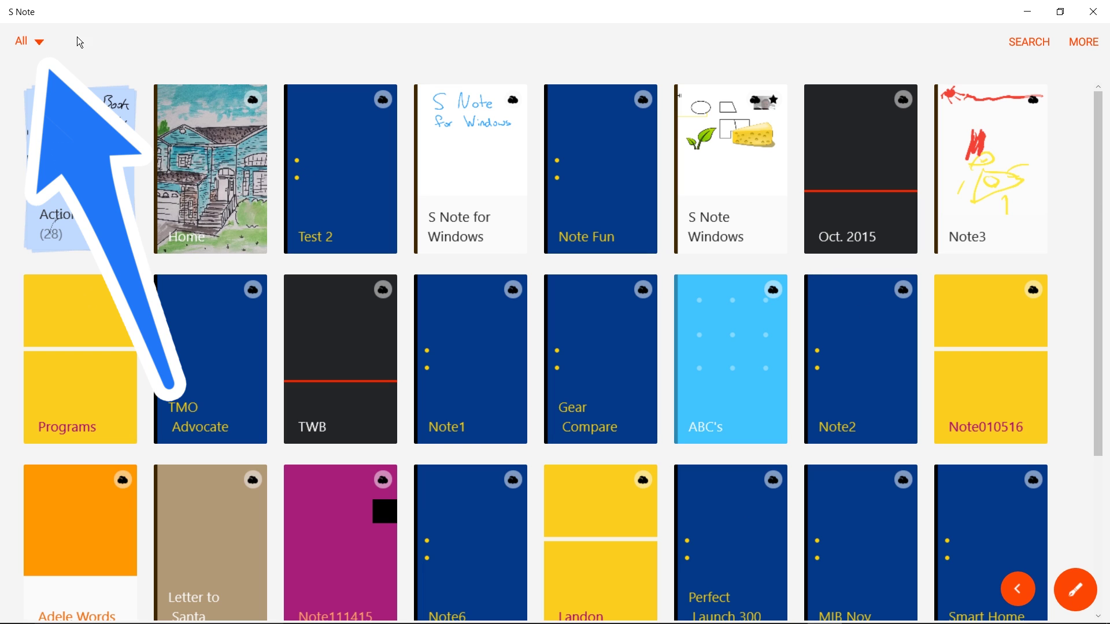
# - Review the note category filter and the available types for starting a new note
pyautogui.click(38, 44)
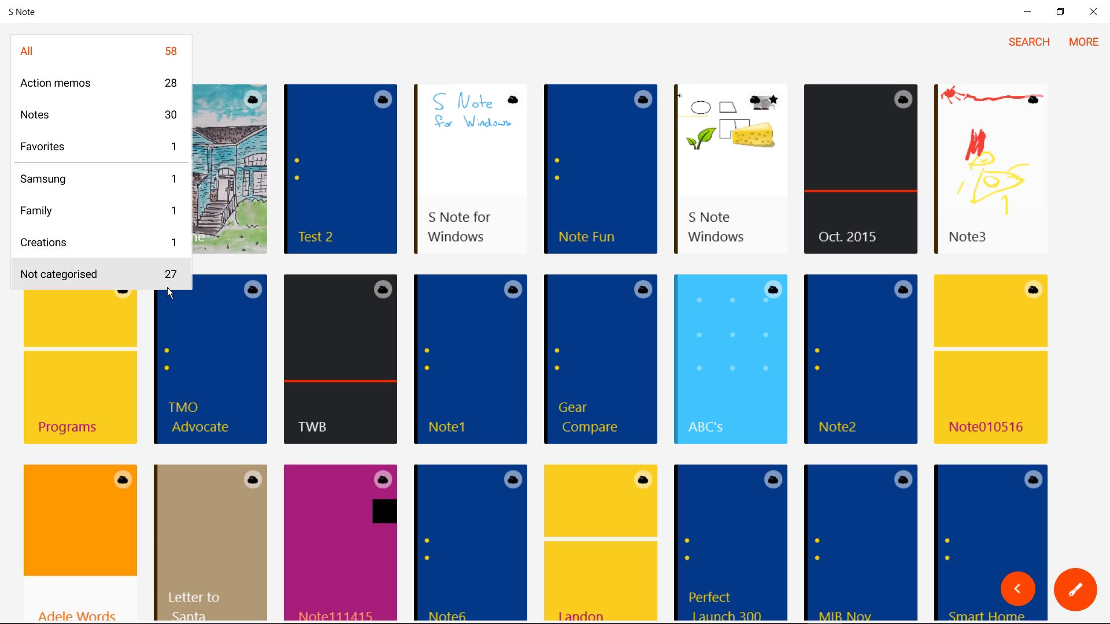
pyautogui.click(472, 61)
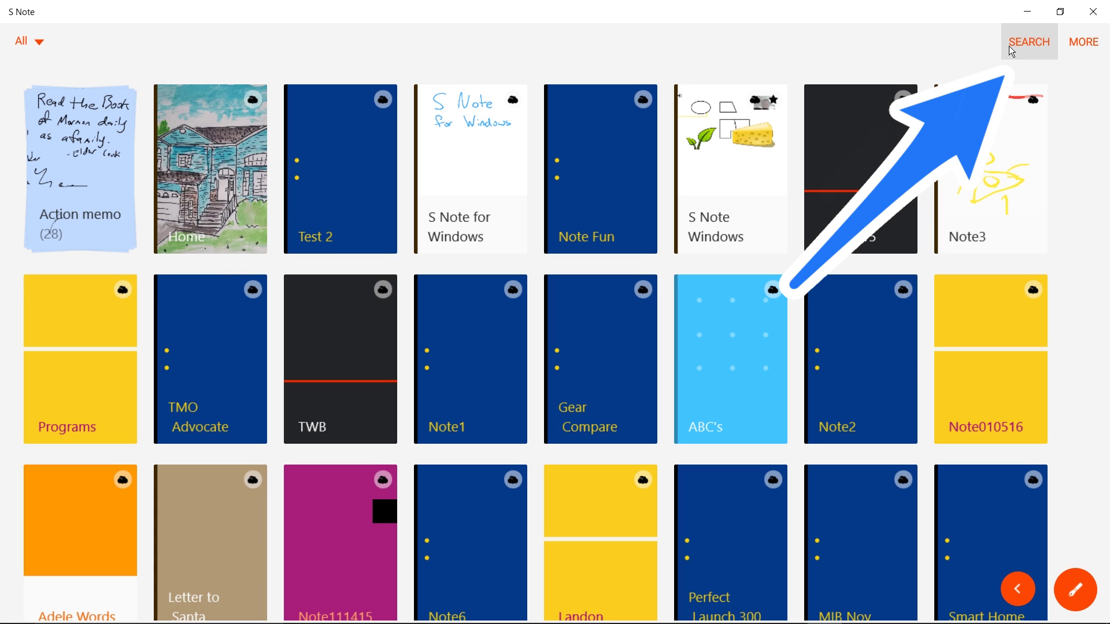
pyautogui.click(1016, 588)
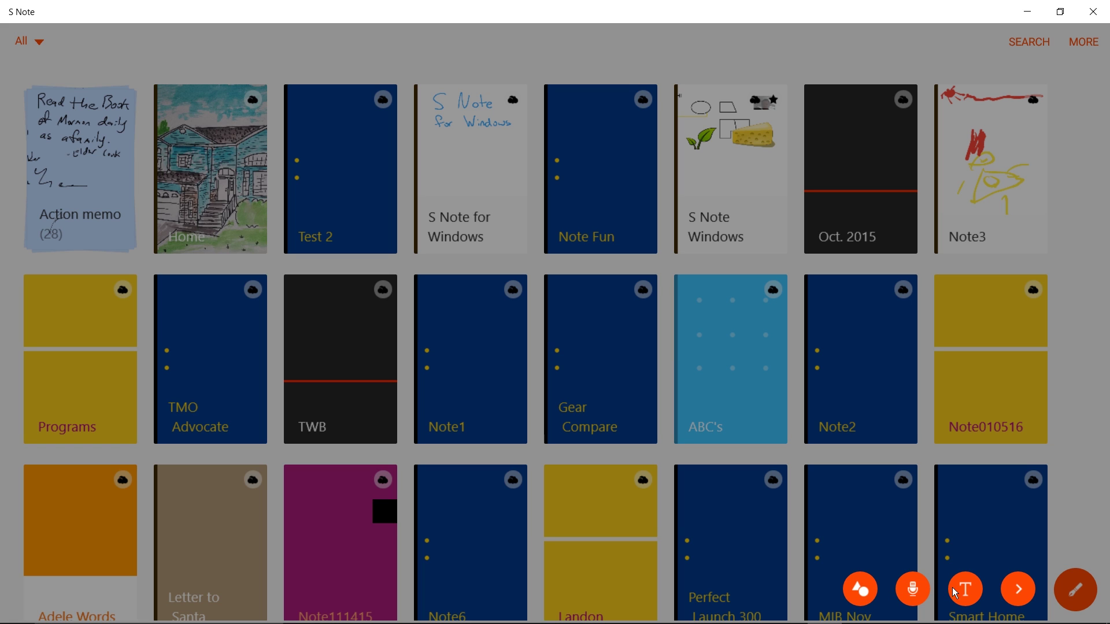
pyautogui.click(1016, 581)
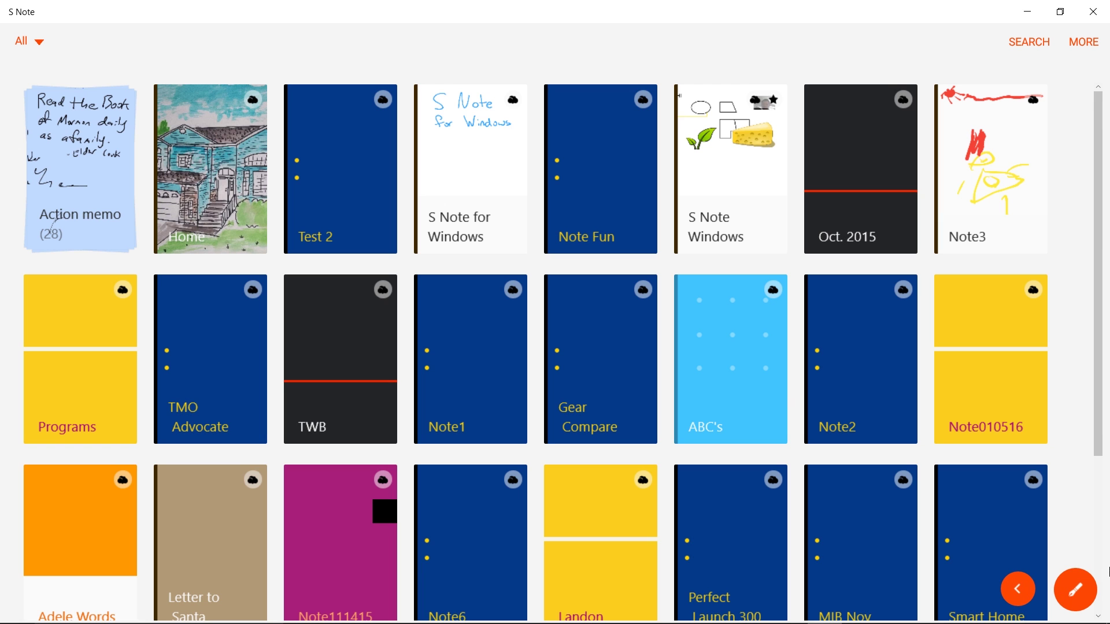
# - Look through the full collection of notes in the overview
pyautogui.scroll(-3, 895, 361)
pyautogui.scroll(3, 884, 373)
pyautogui.scroll(-3, 771, 380)
pyautogui.scroll(1, 764, 380)
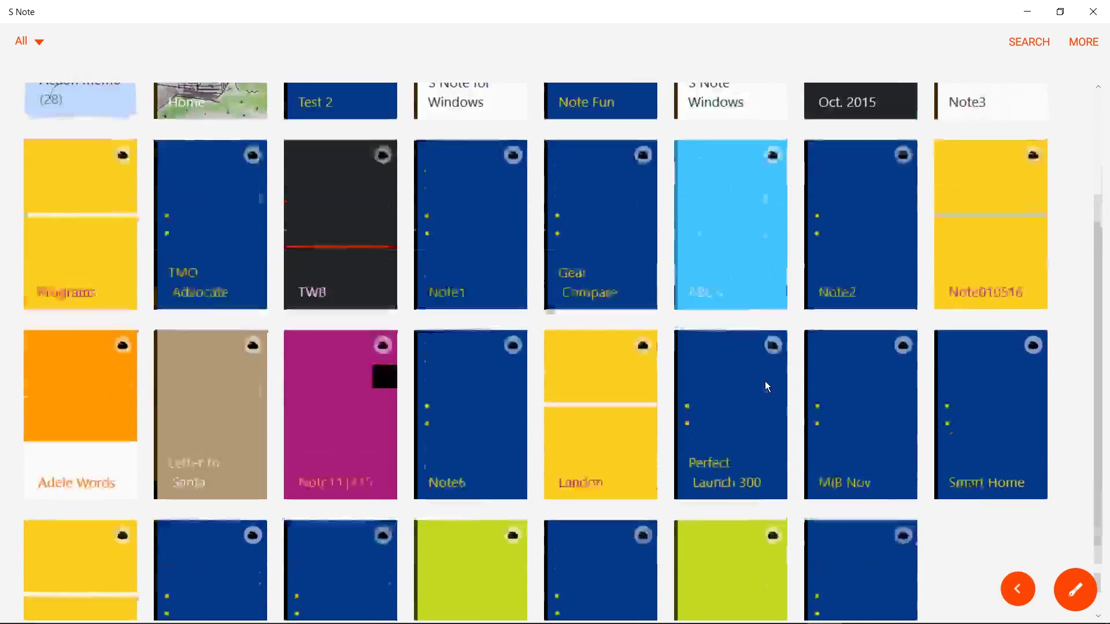
pyautogui.scroll(-1, 765, 380)
pyautogui.scroll(3, 767, 373)
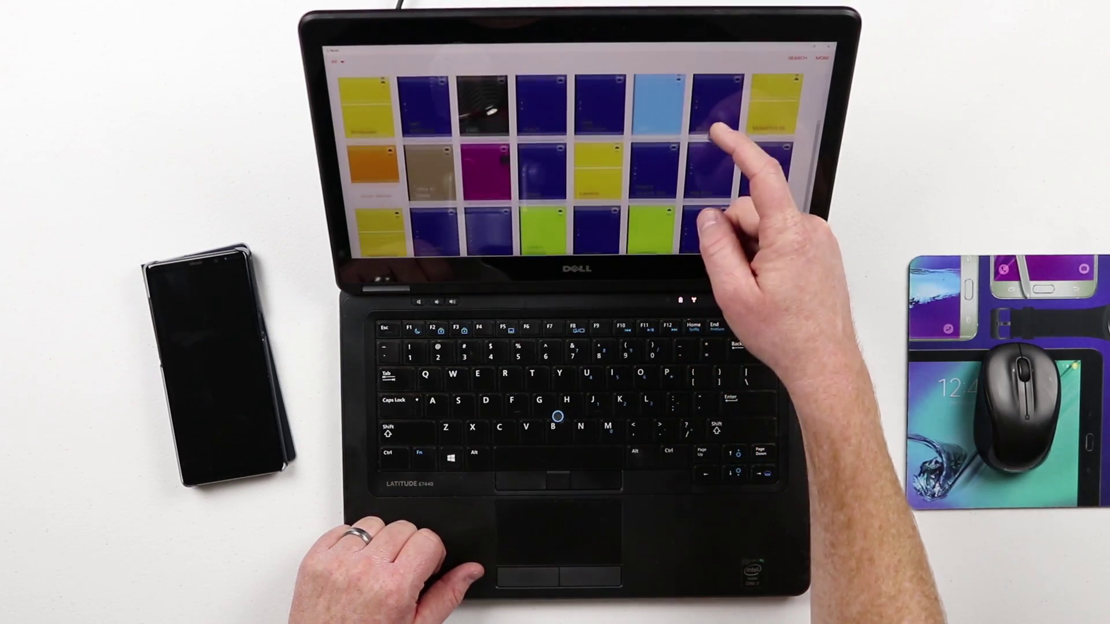
# - Create a new blank note for handwriting from the notes overview
pyautogui.click(789, 244)
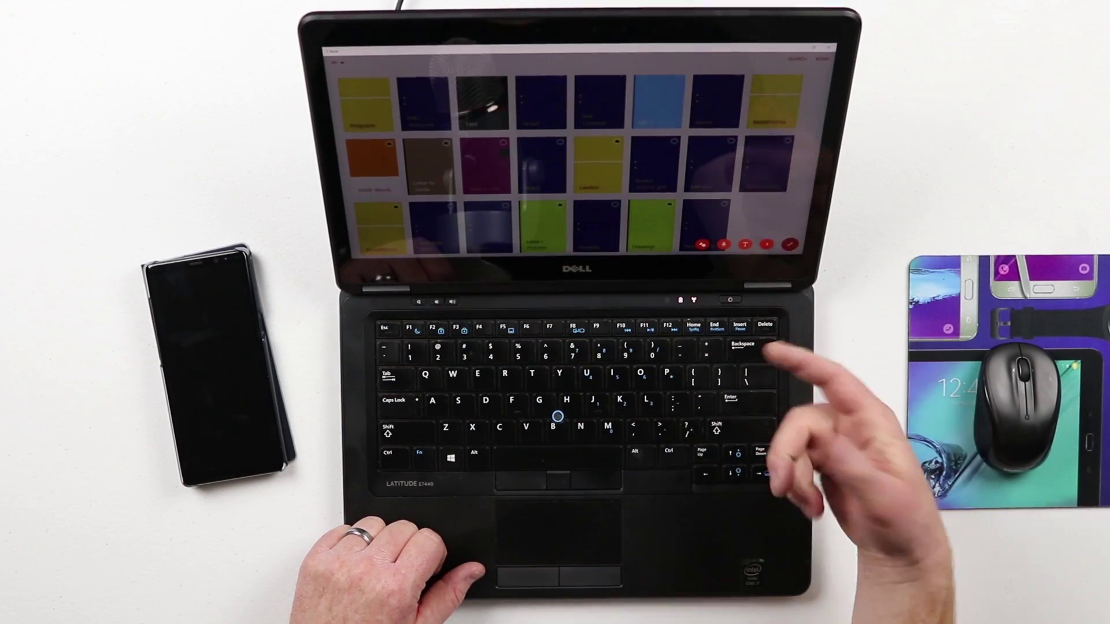
pyautogui.click(764, 243)
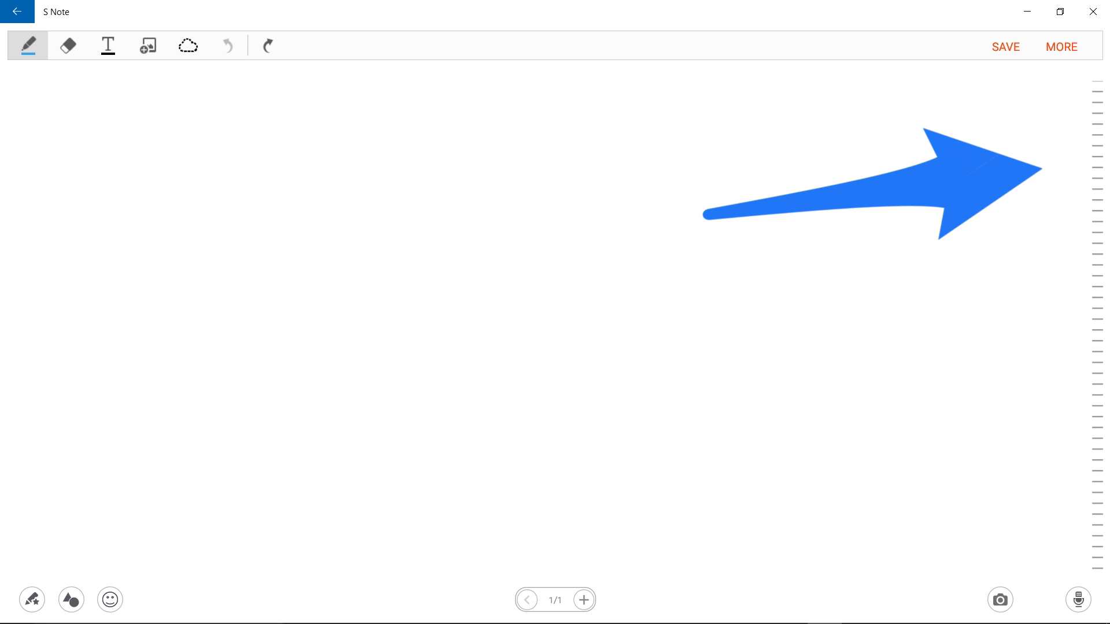
# - Examine the blank page at different zoom levels, both reduced and enlarged
pyautogui.scroll(-5, 555, 324)
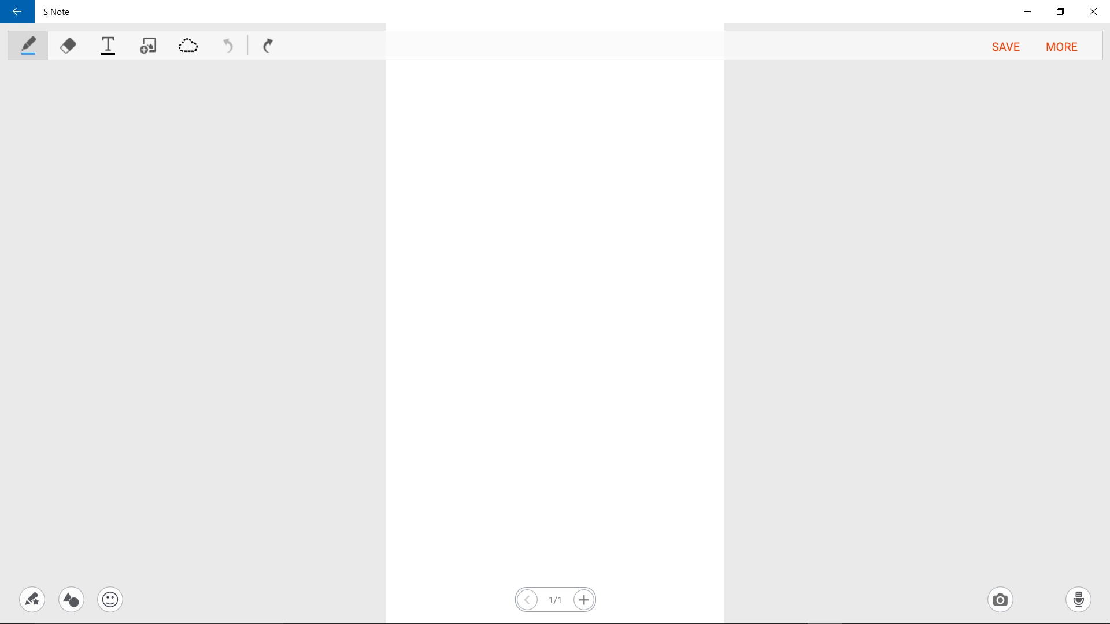
pyautogui.scroll(5, 555, 324)
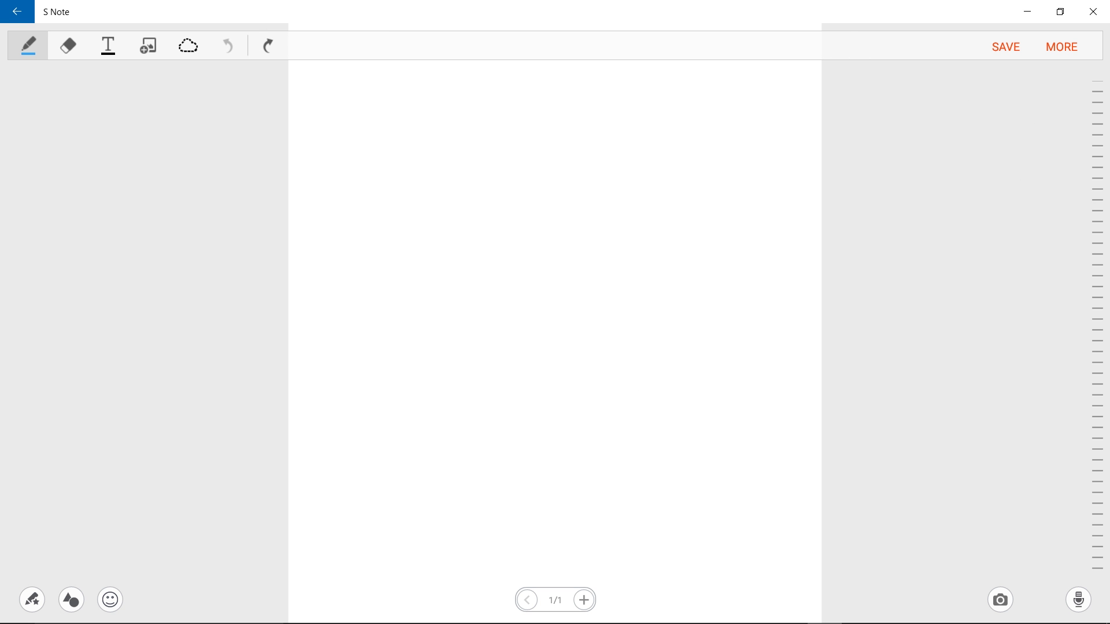
pyautogui.scroll(4, 555, 324)
pyautogui.scroll(-3, 554, 324)
pyautogui.scroll(5, 554, 324)
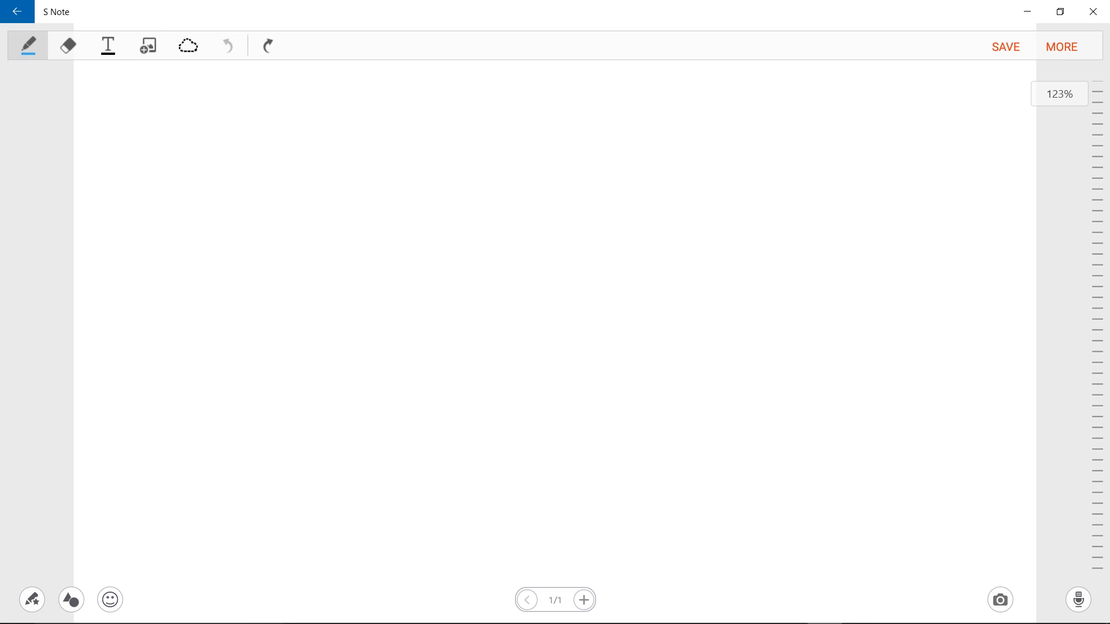
pyautogui.scroll(-1, 555, 323)
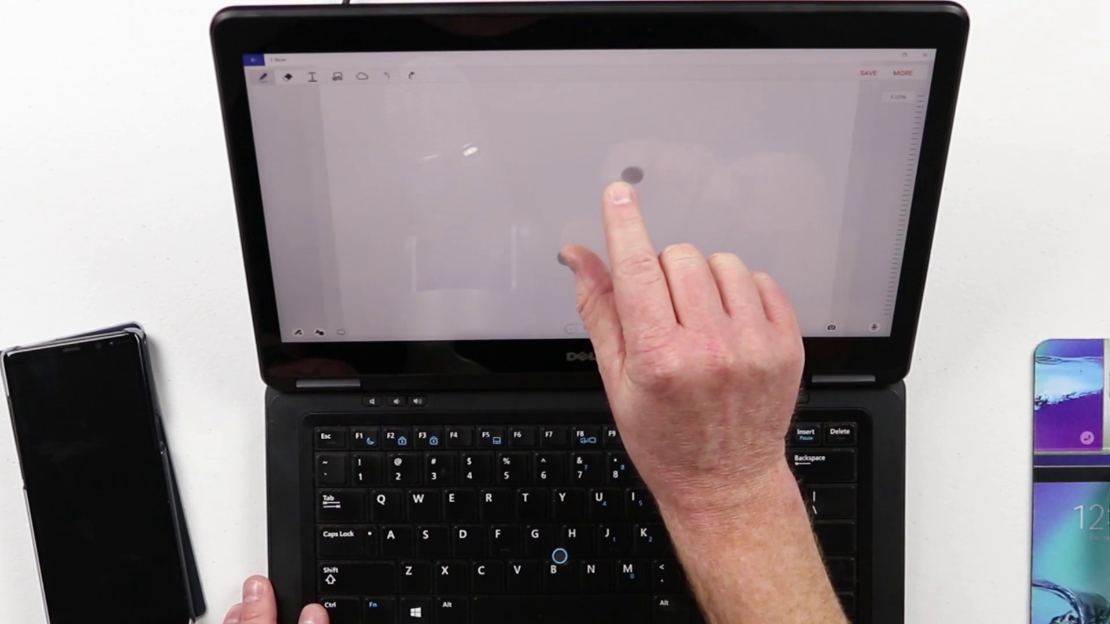
pyautogui.scroll(-3, 598, 220)
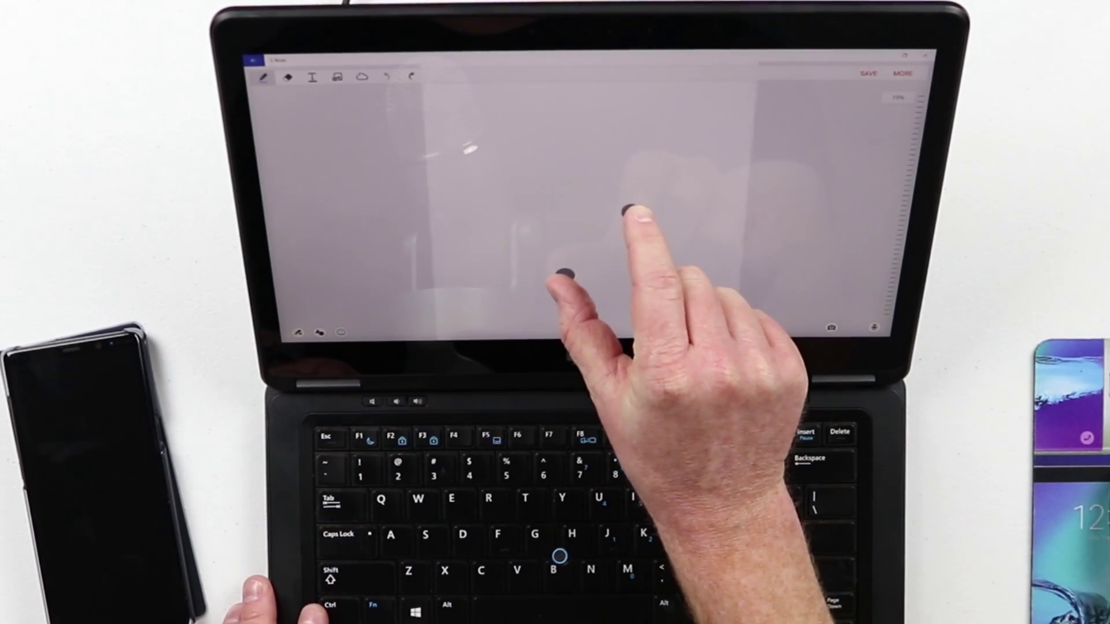
pyautogui.scroll(-3, 595, 242)
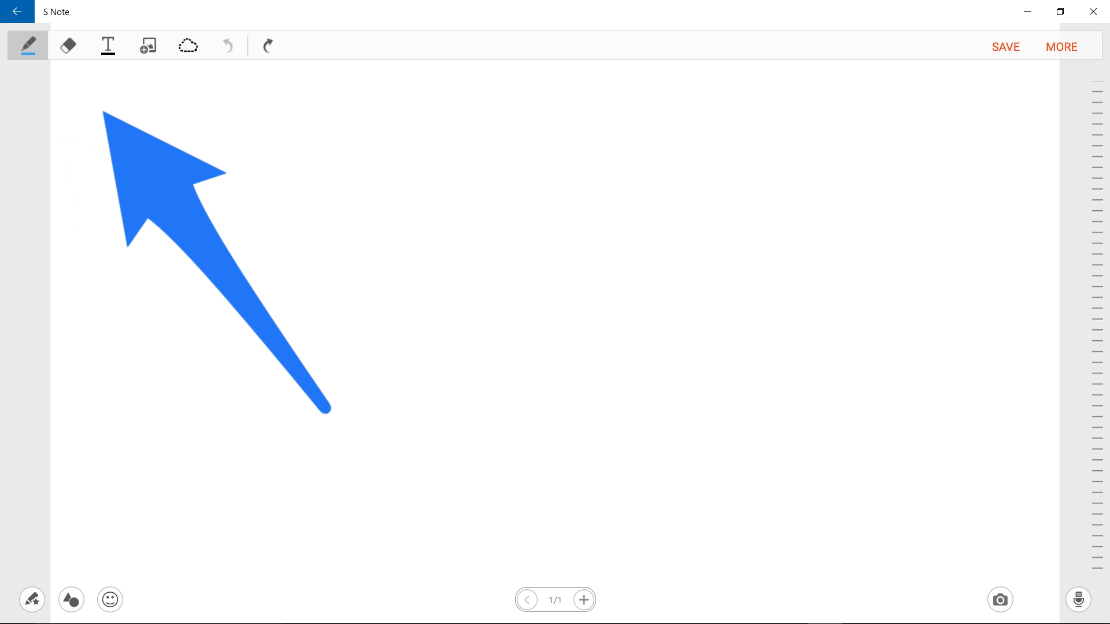
# - View the second set of pen colours and set the pen thickness to 122
pyautogui.click(28, 46)
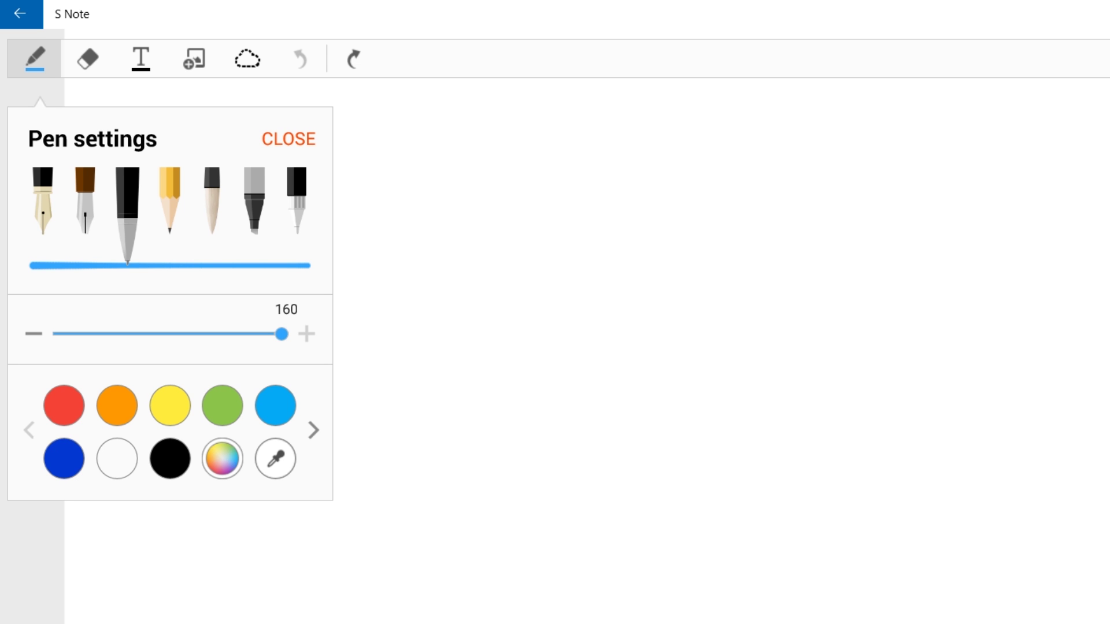
pyautogui.click(313, 430)
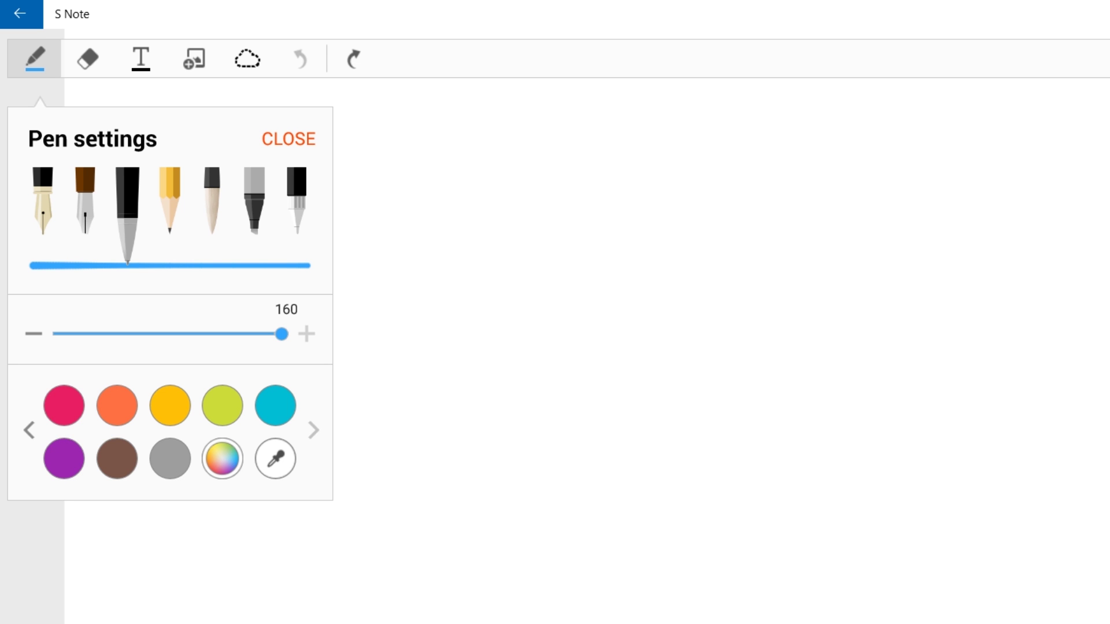
pyautogui.moveTo(282, 333)
pyautogui.mouseDown()
pyautogui.moveTo(141, 334)
pyautogui.moveTo(226, 334)
pyautogui.mouseUp()
pyautogui.click(289, 138)
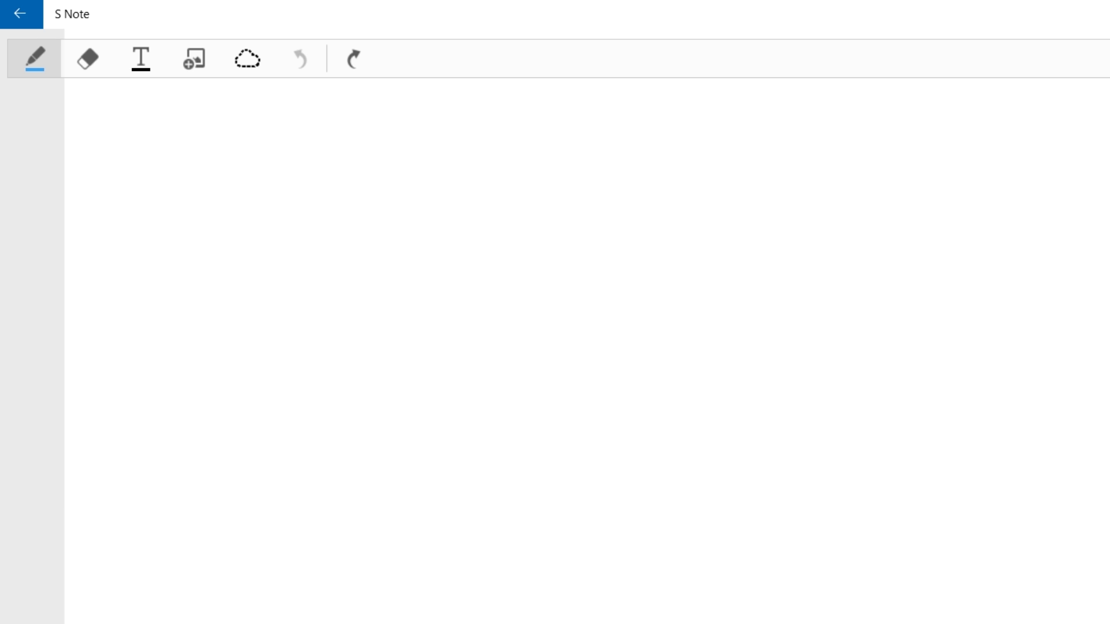
# - Set the pen thickness to the maximum of 160 and leave the pen settings
pyautogui.click(29, 45)
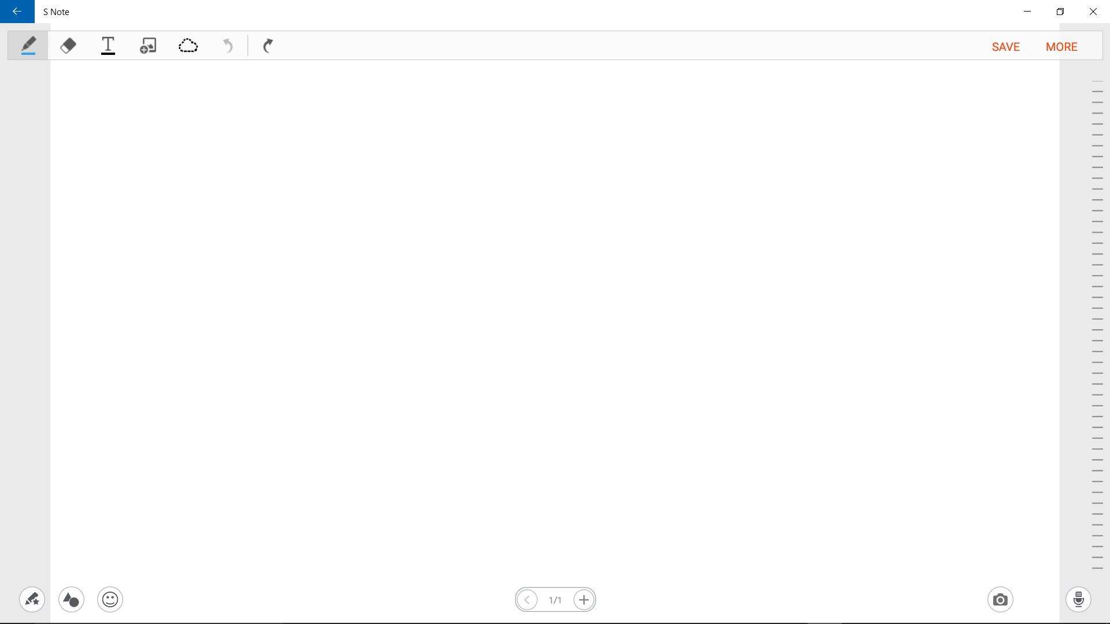
pyautogui.click(28, 45)
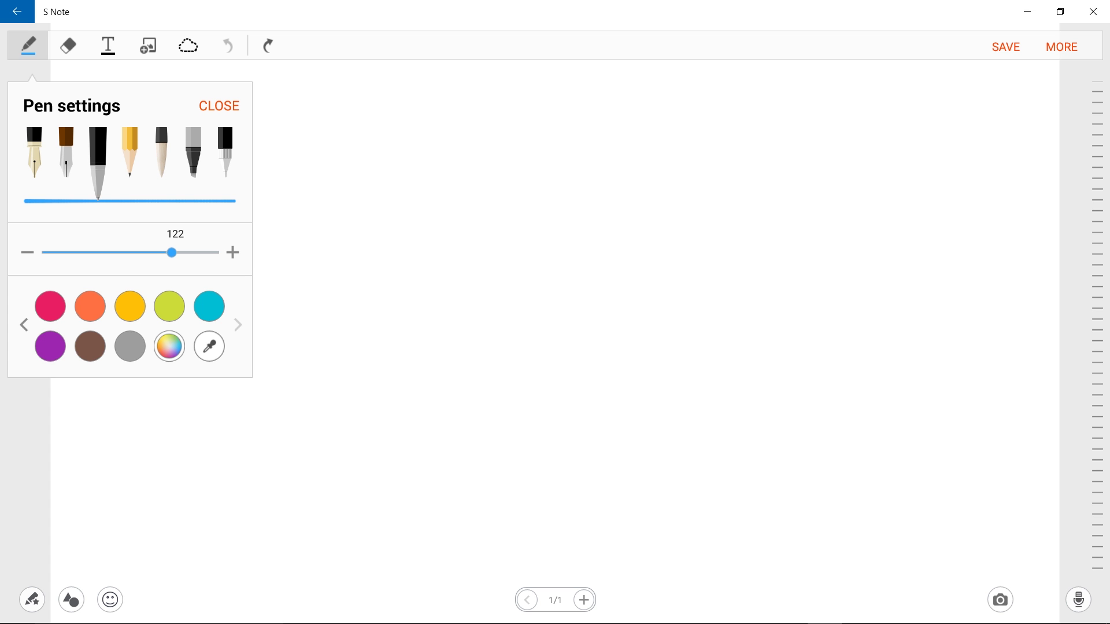
pyautogui.moveTo(172, 252); pyautogui.dragTo(219, 252)
pyautogui.click(265, 191)
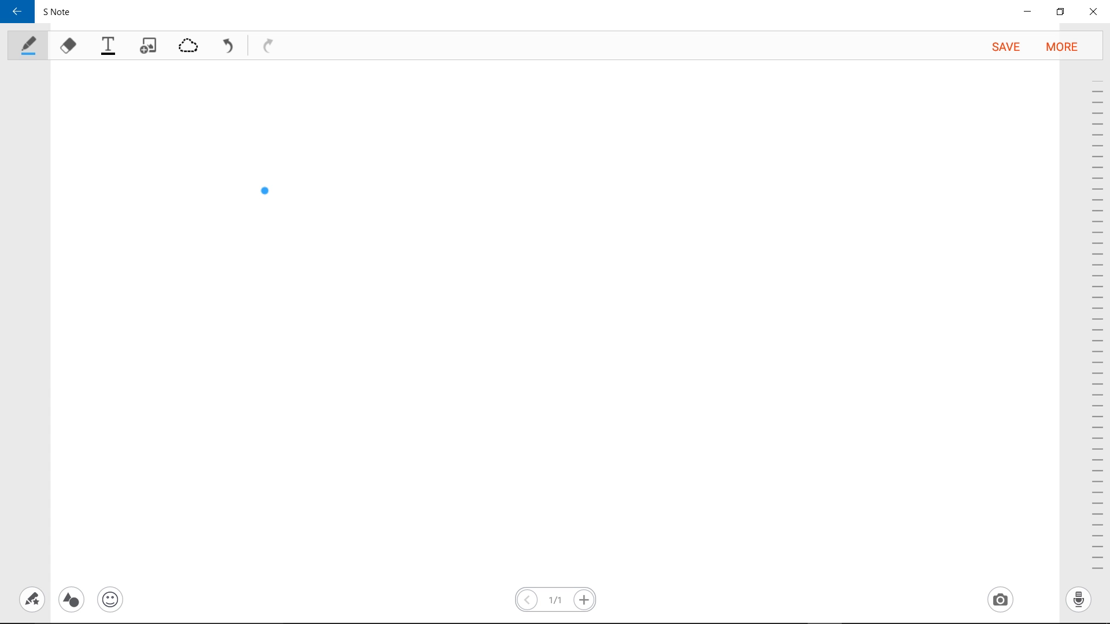
# - Handwrite "S Note" in blue across the upper part of the page and "for" beneath it
pyautogui.moveTo(298, 90)
pyautogui.mouseDown()
pyautogui.moveTo(234, 101)
pyautogui.moveTo(306, 157)
pyautogui.moveTo(237, 200)
pyautogui.mouseUp()
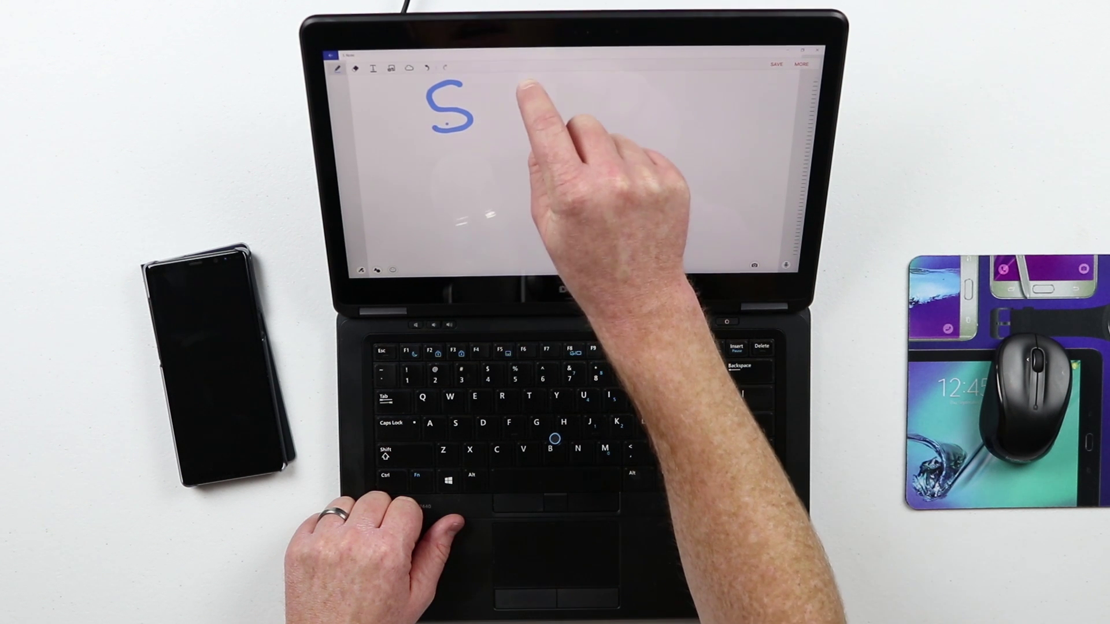
pyautogui.moveTo(431, 190)
pyautogui.mouseDown()
pyautogui.moveTo(482, 153)
pyautogui.moveTo(525, 84)
pyautogui.mouseUp()
pyautogui.moveTo(581, 114); pyautogui.dragTo(596, 113)
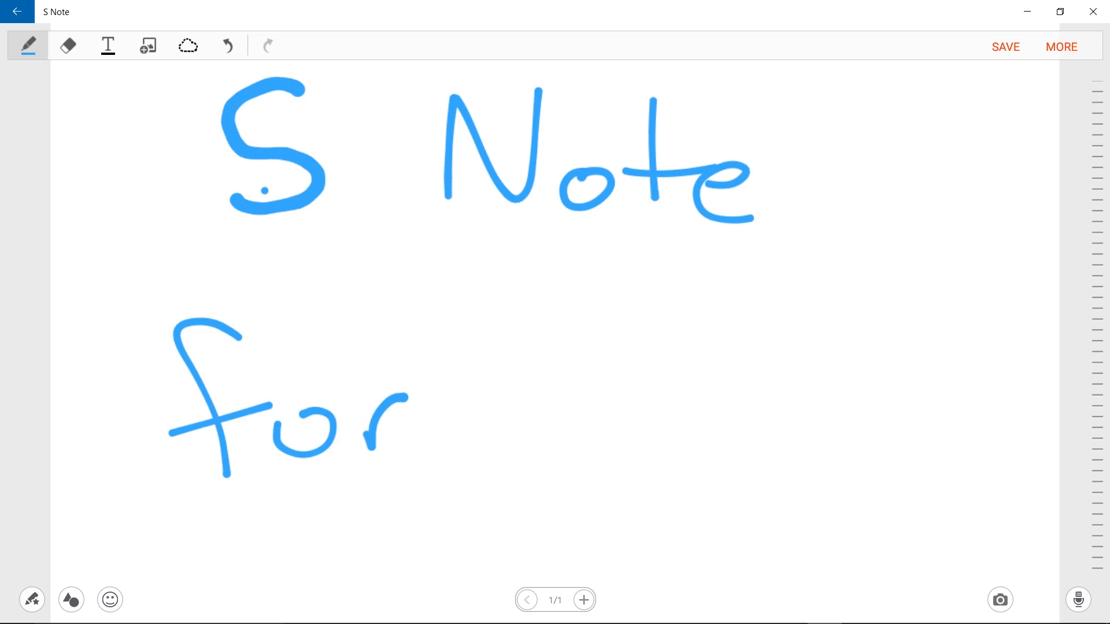
# - Handwrite "Windows" in blue after the word "for" on the second line
pyautogui.moveTo(490, 334); pyautogui.dragTo(633, 333)
pyautogui.moveTo(674, 428); pyautogui.dragTo(675, 461)
pyautogui.moveTo(707, 468); pyautogui.dragTo(749, 454)
pyautogui.moveTo(790, 404); pyautogui.dragTo(792, 456)
pyautogui.moveTo(792, 360); pyautogui.dragTo(815, 470)
pyautogui.moveTo(864, 407); pyautogui.dragTo(849, 413)
pyautogui.moveTo(900, 417); pyautogui.dragTo(960, 428)
pyautogui.moveTo(983, 398); pyautogui.dragTo(975, 460)
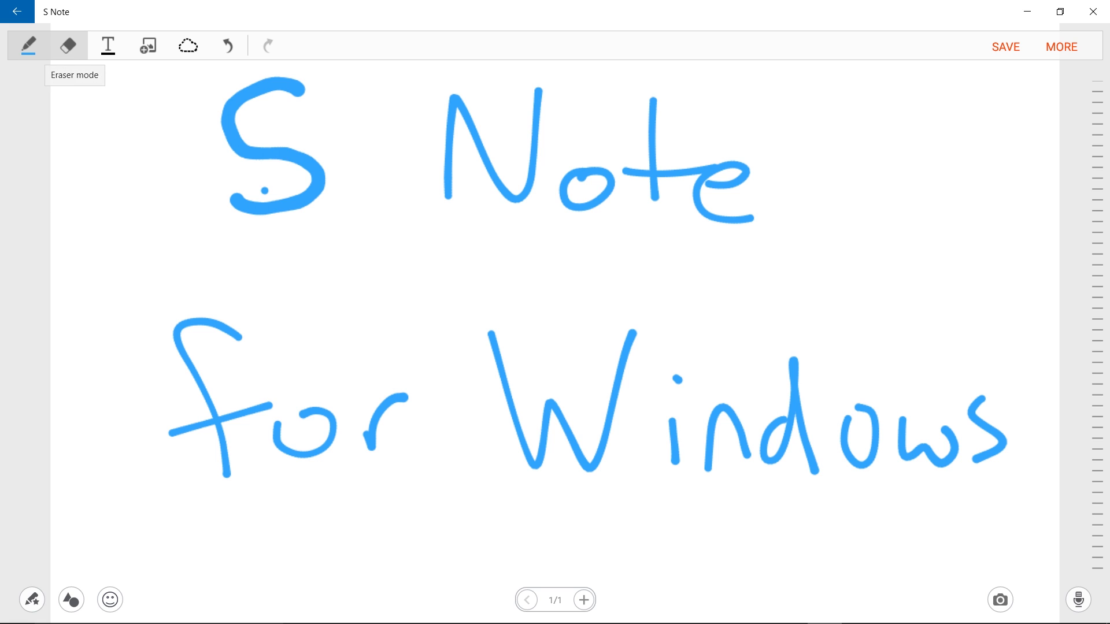
# - Erase the letters "indows" after the W on the second line, and undo the erasure
pyautogui.click(68, 46)
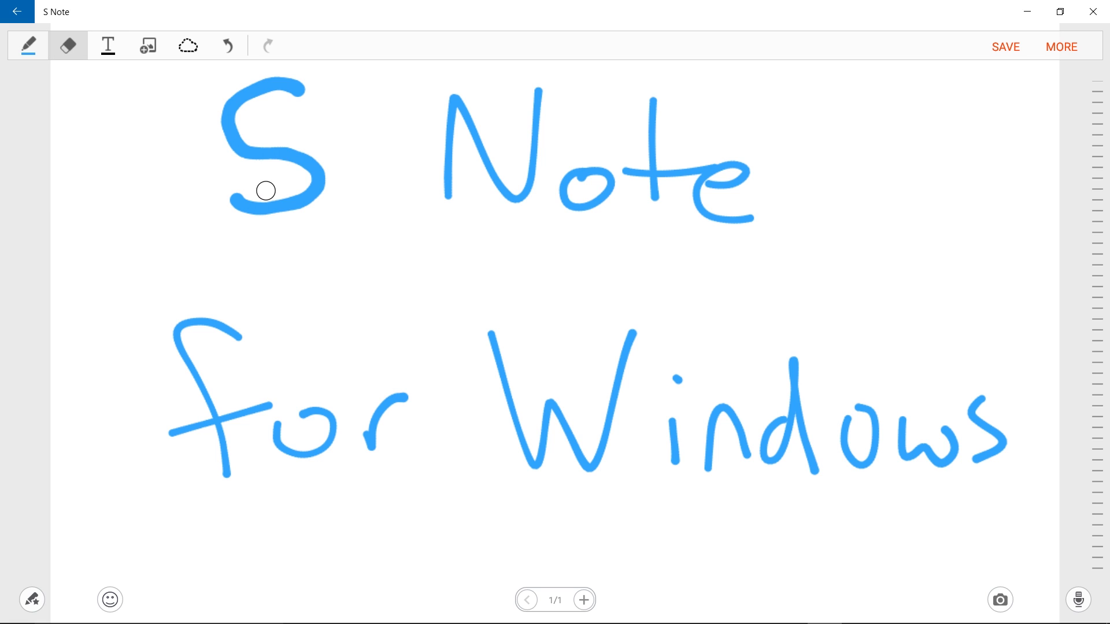
pyautogui.moveTo(672, 353)
pyautogui.mouseDown()
pyautogui.moveTo(668, 428)
pyautogui.moveTo(994, 430)
pyautogui.mouseUp()
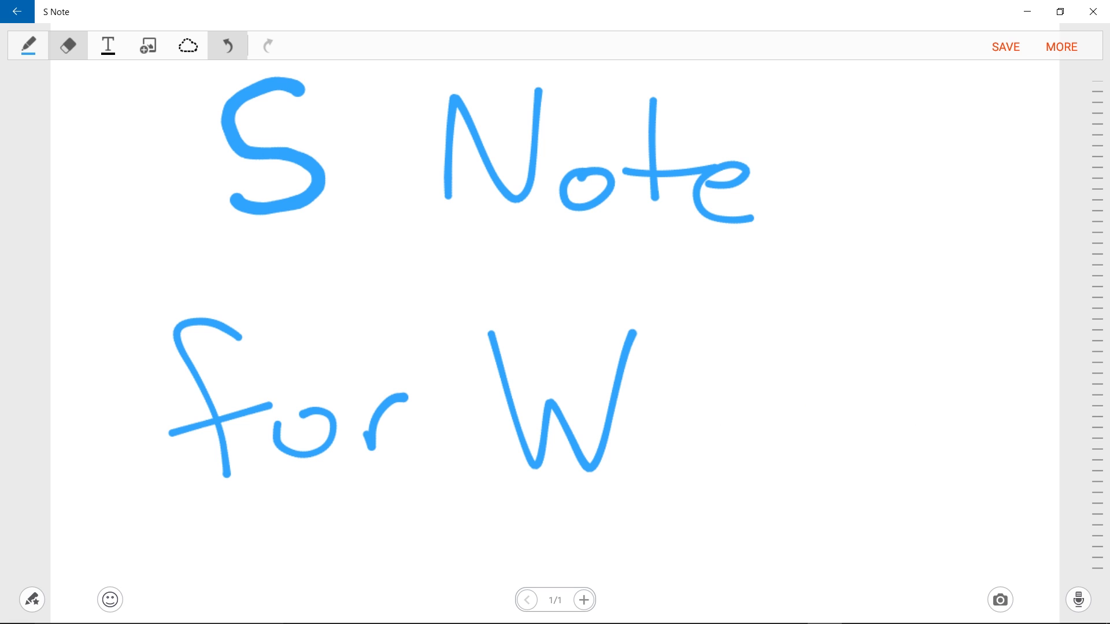
pyautogui.click(228, 45)
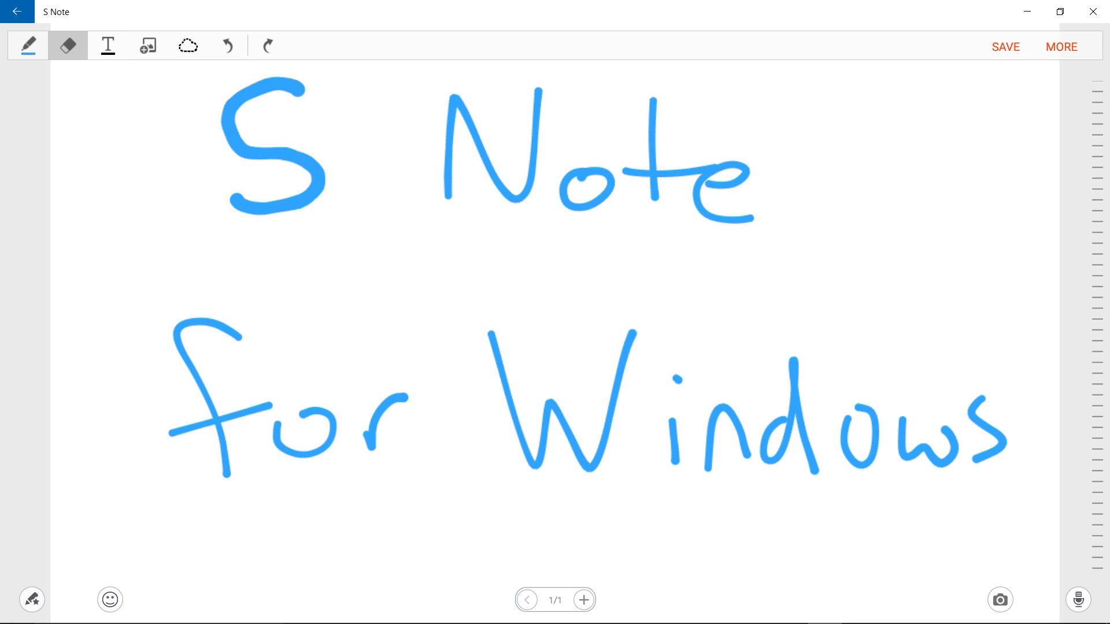
# - Set the eraser size to 9 for erasing the touched area and leave the eraser settings
pyautogui.click(67, 45)
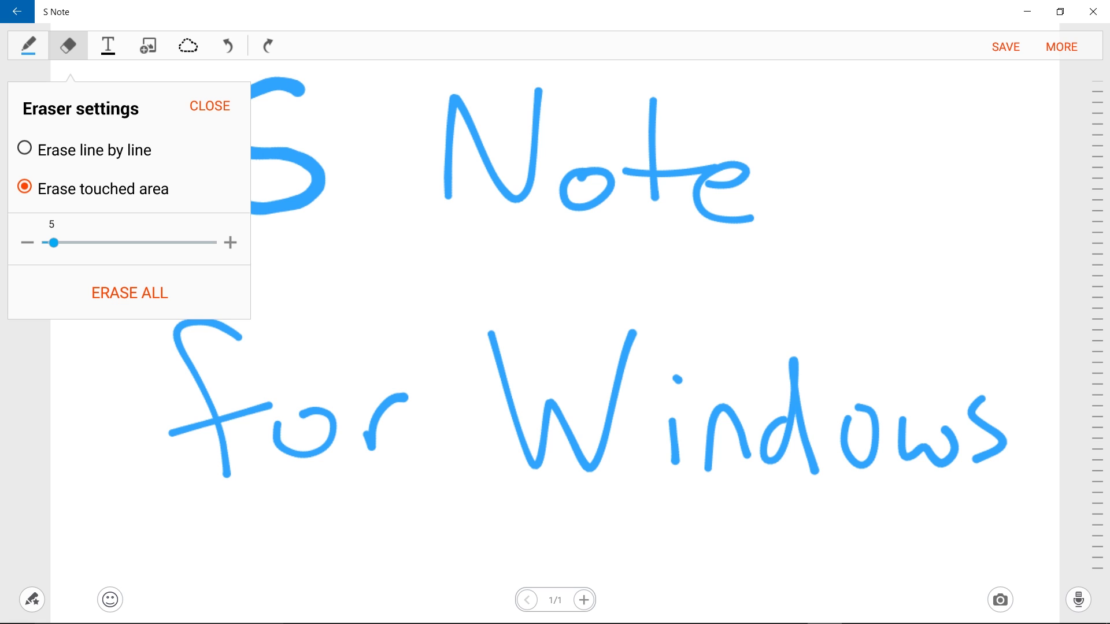
pyautogui.moveTo(55, 243)
pyautogui.mouseDown()
pyautogui.moveTo(182, 242)
pyautogui.moveTo(59, 242)
pyautogui.mouseUp()
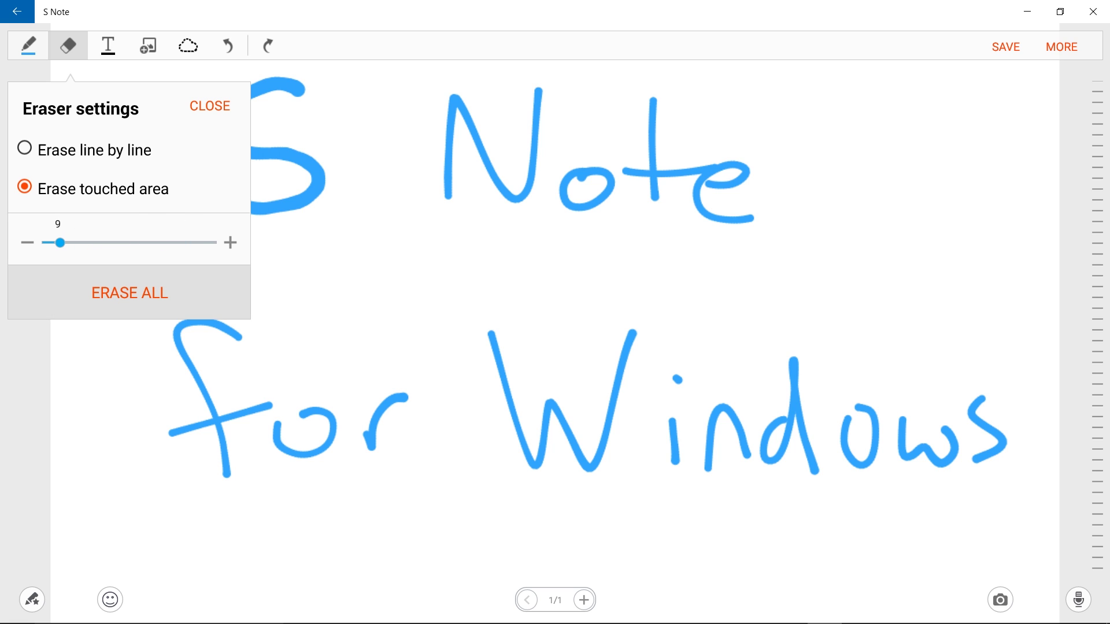
pyautogui.click(210, 106)
pyautogui.click(28, 45)
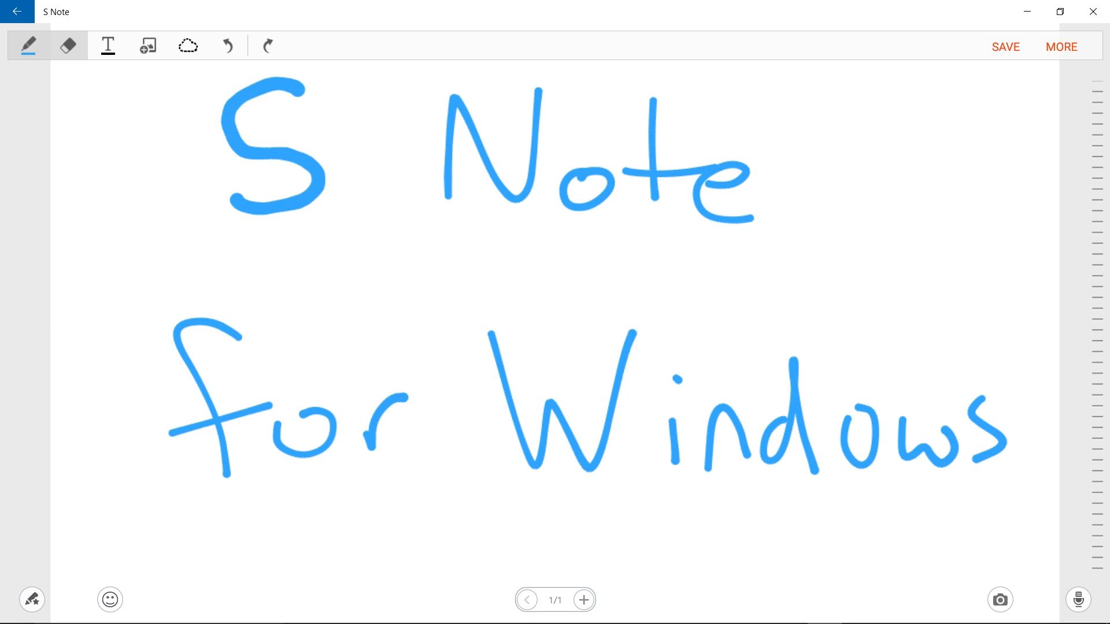
# - Add a text box below the handwriting containing "by: Tech With Brett"
pyautogui.click(108, 45)
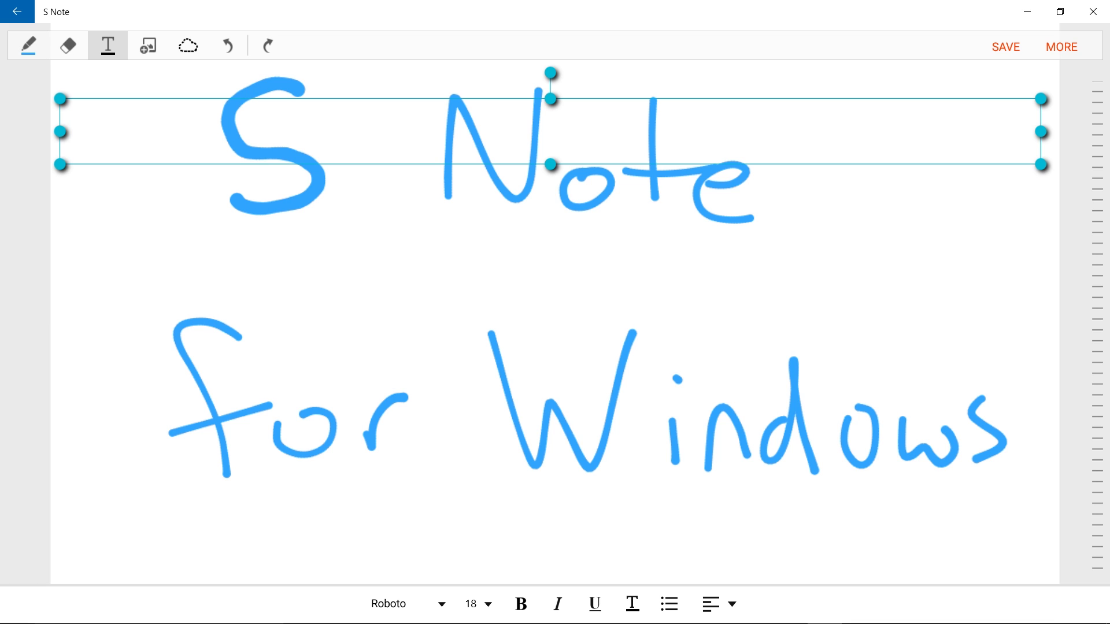
pyautogui.moveTo(549, 131); pyautogui.dragTo(547, 536)
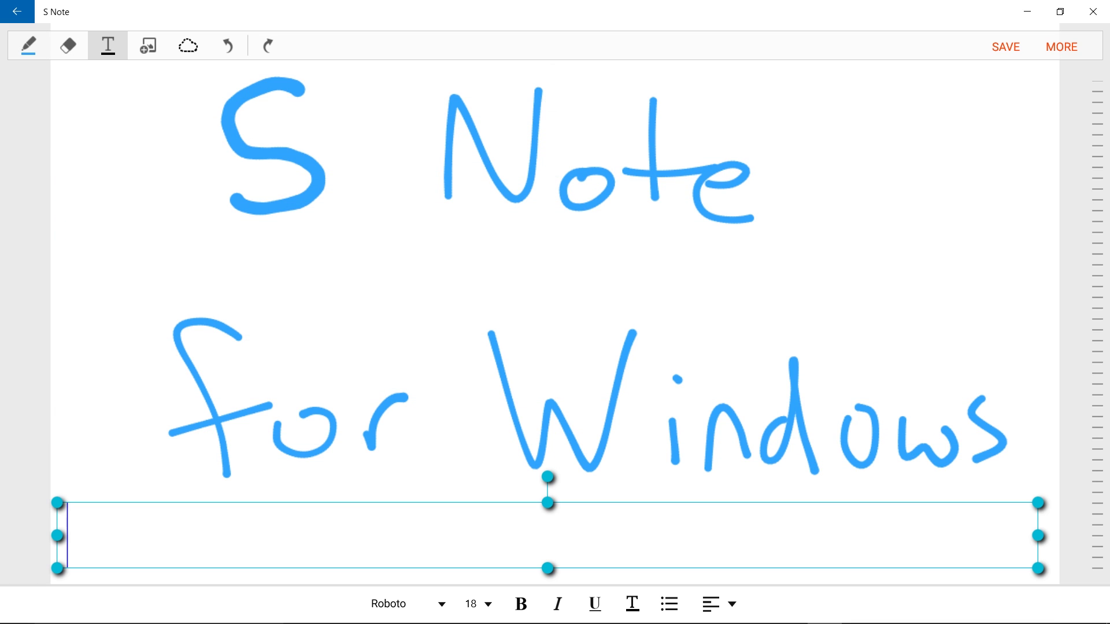
pyautogui.write('by')
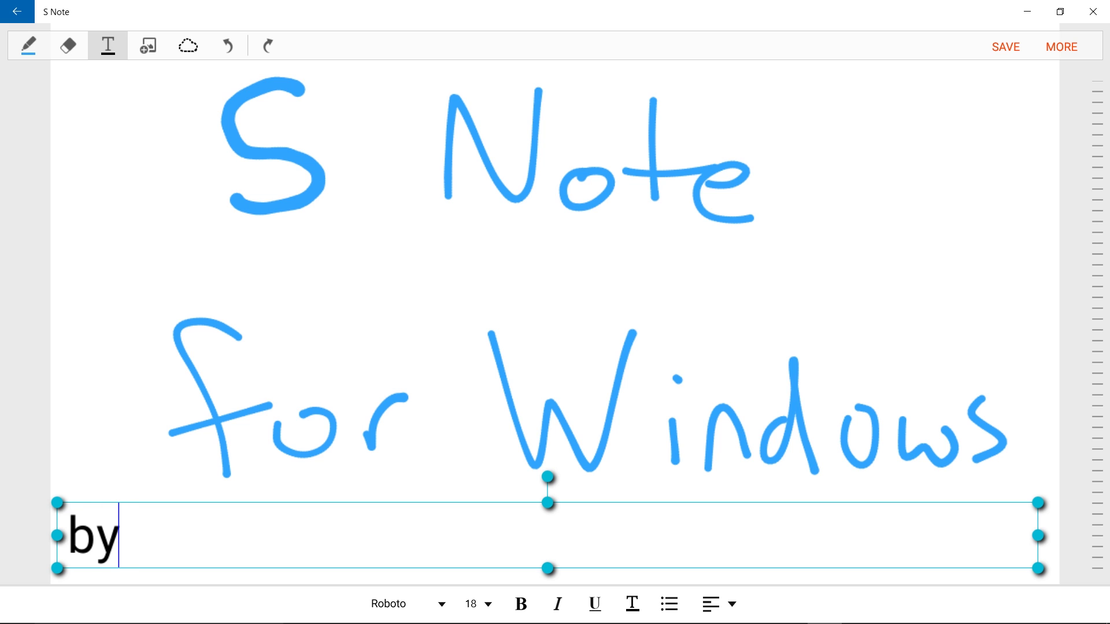
pyautogui.write(': Tech With')
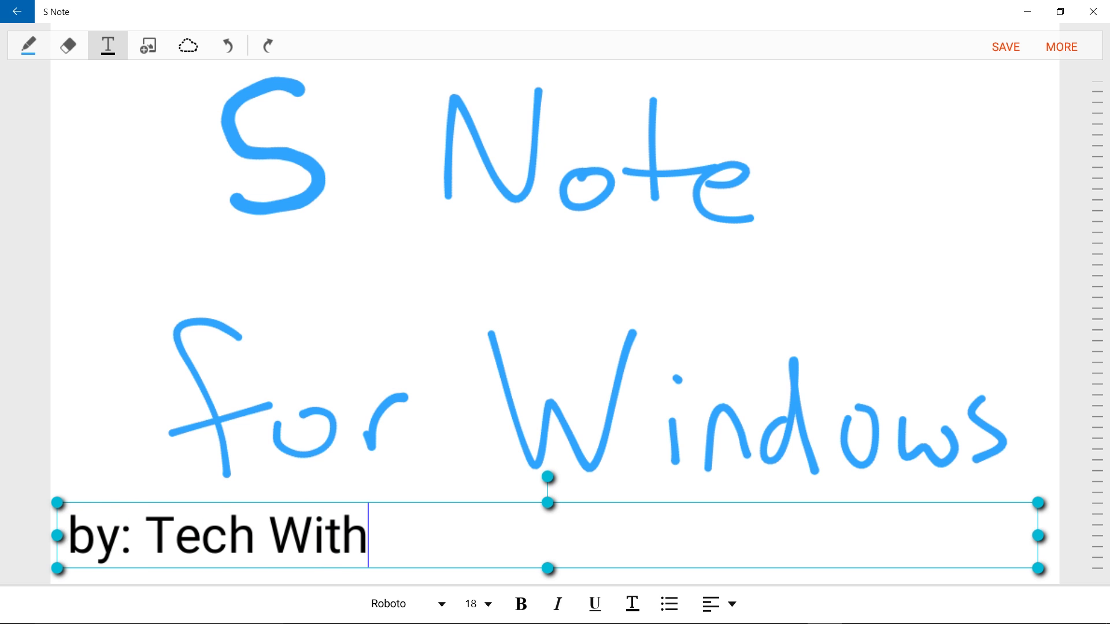
pyautogui.write(' Brett')
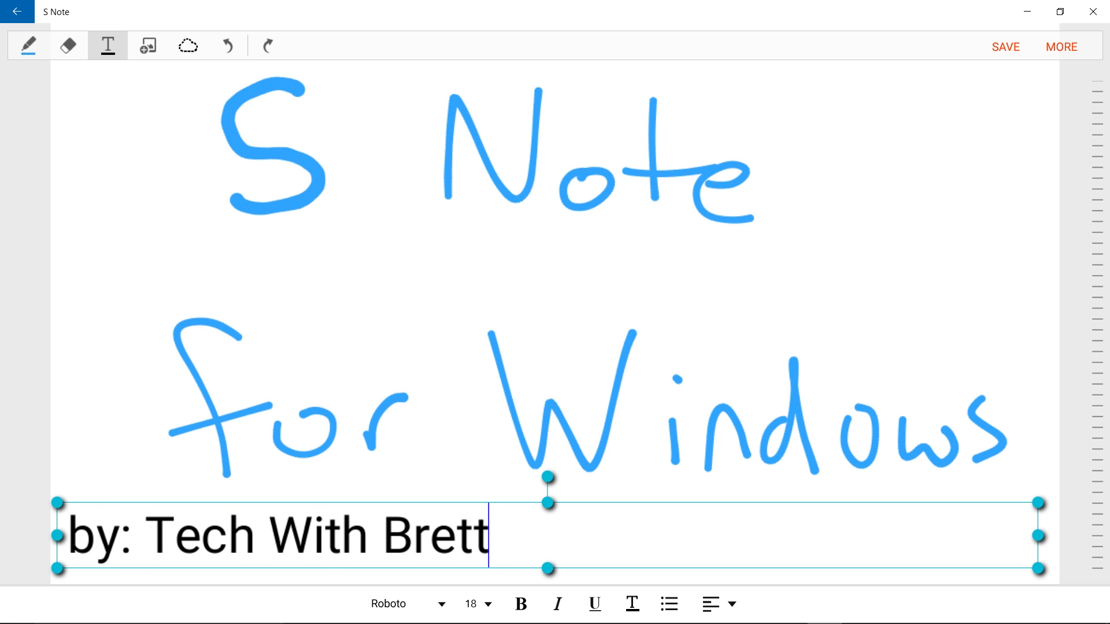
# - Change the entire "by: Tech With Brett" line to the Droid Sans Mono font and leave the text box
pyautogui.click(405, 604)
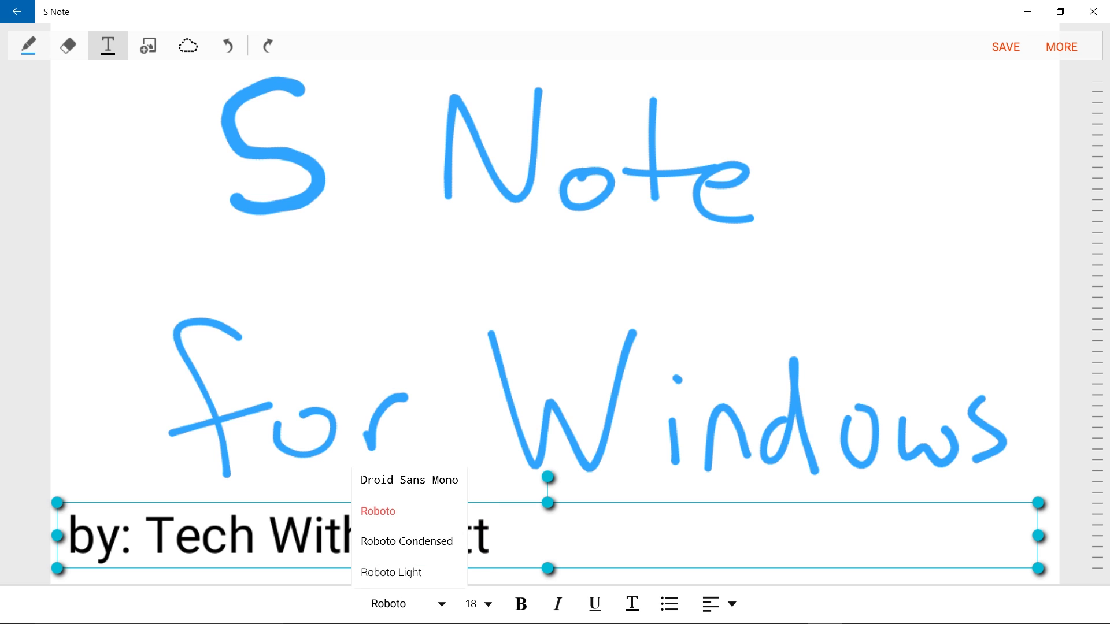
pyautogui.click(379, 513)
pyautogui.moveTo(272, 535)
pyautogui.mouseDown()
pyautogui.moveTo(215, 541)
pyautogui.moveTo(270, 539)
pyautogui.mouseUp()
pyautogui.hotkey('ctrl', 'a')
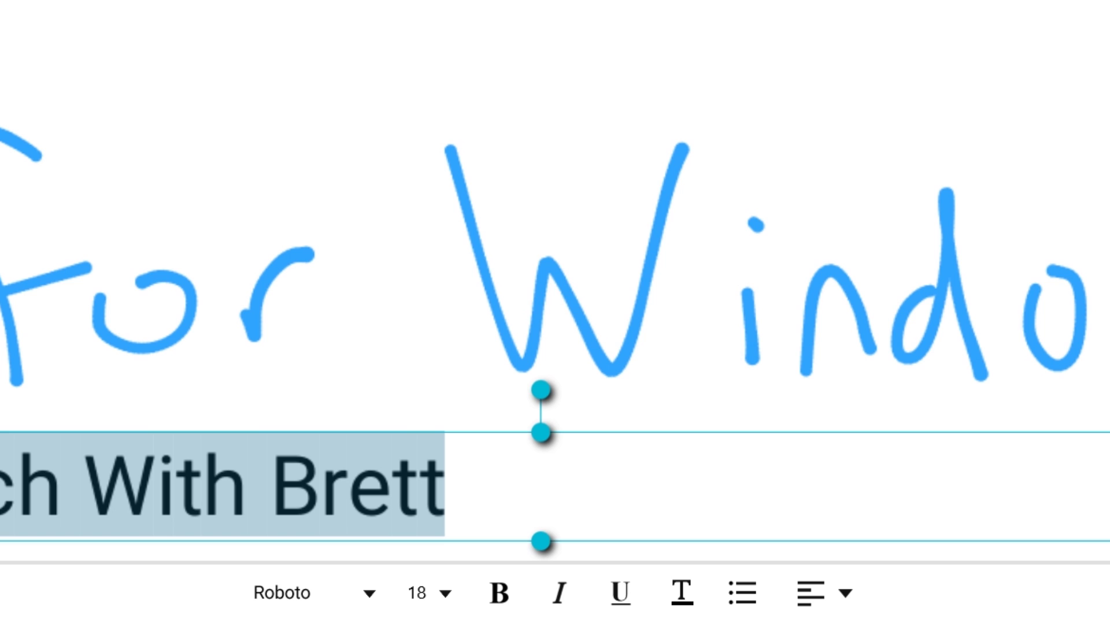
pyautogui.click(313, 593)
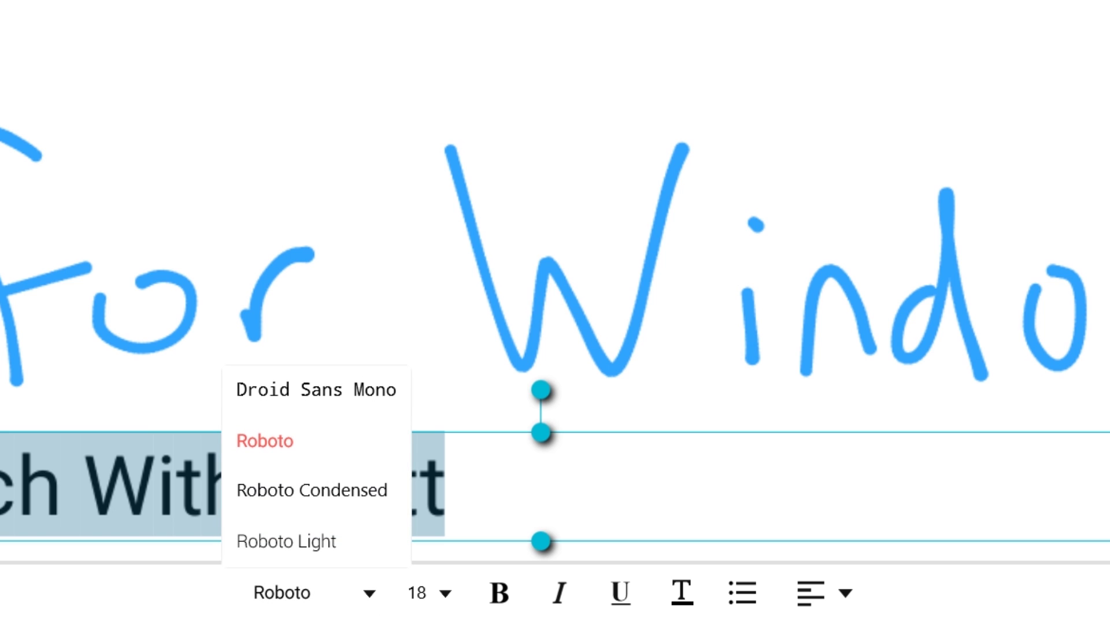
pyautogui.click(316, 389)
pyautogui.click(427, 593)
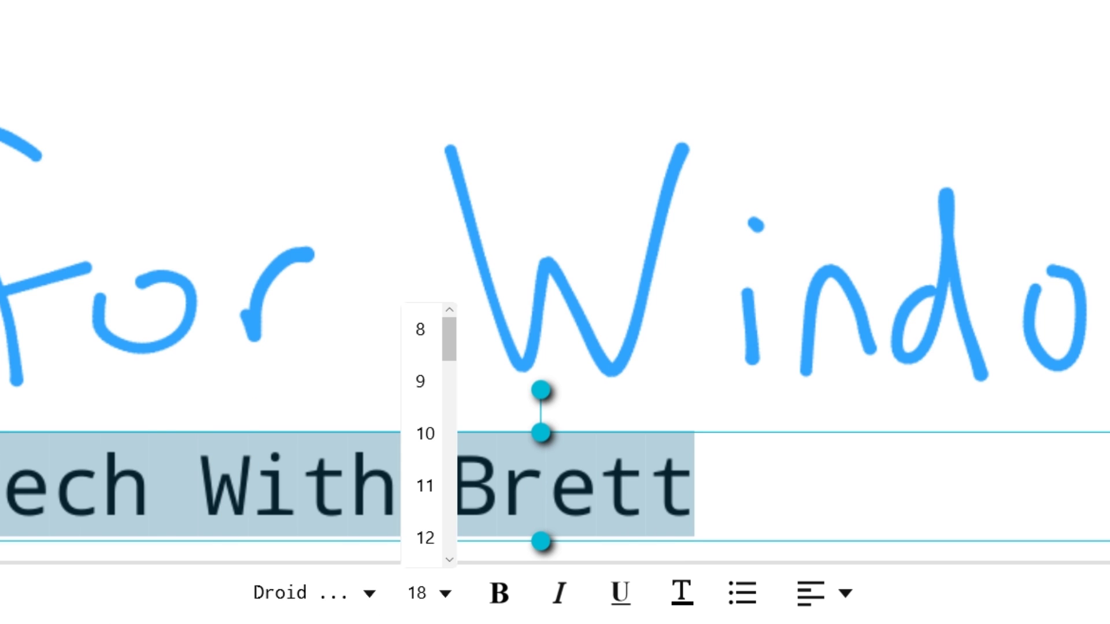
pyautogui.press('Escape')
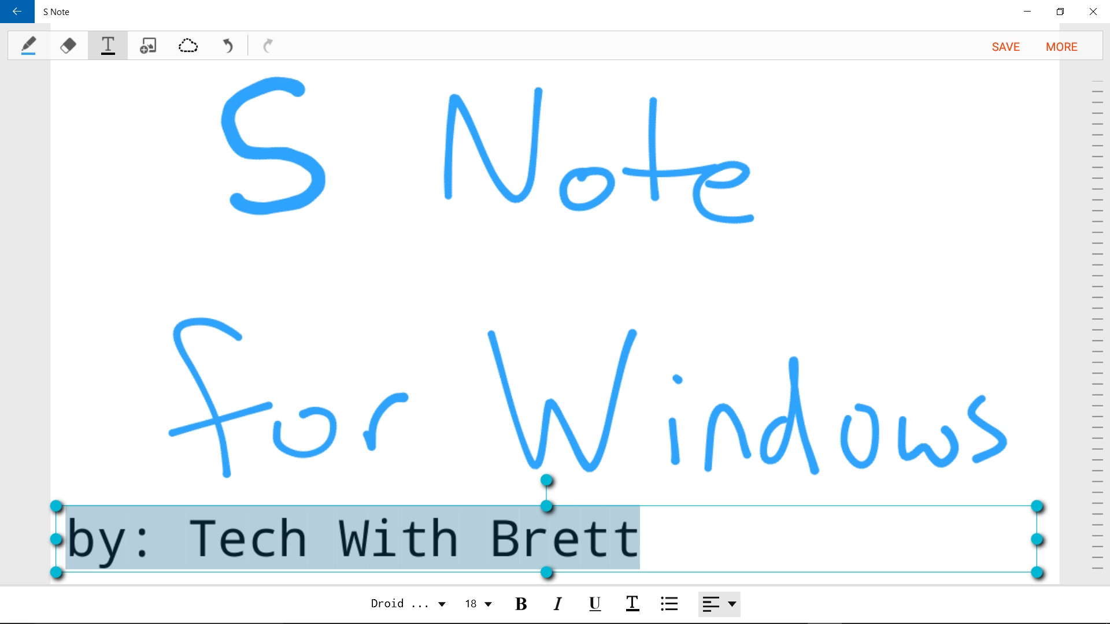
pyautogui.click(134, 64)
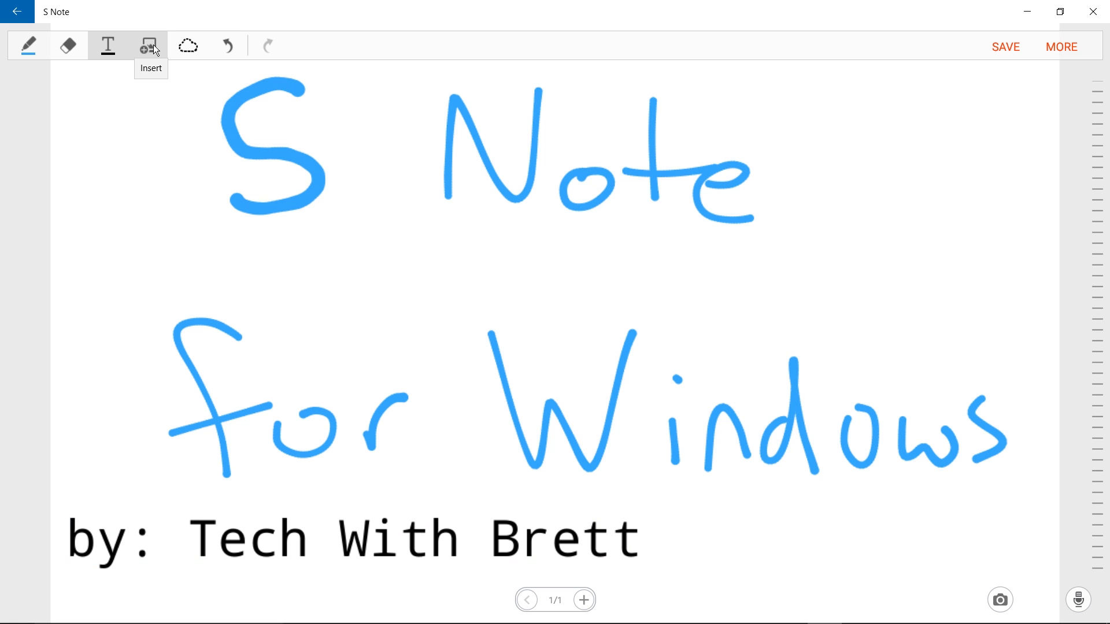
# - Insert the image "TWB Circle Logo.png" from the TWB Logos folder inside YouTube Stuff in Dropbox
pyautogui.click(153, 45)
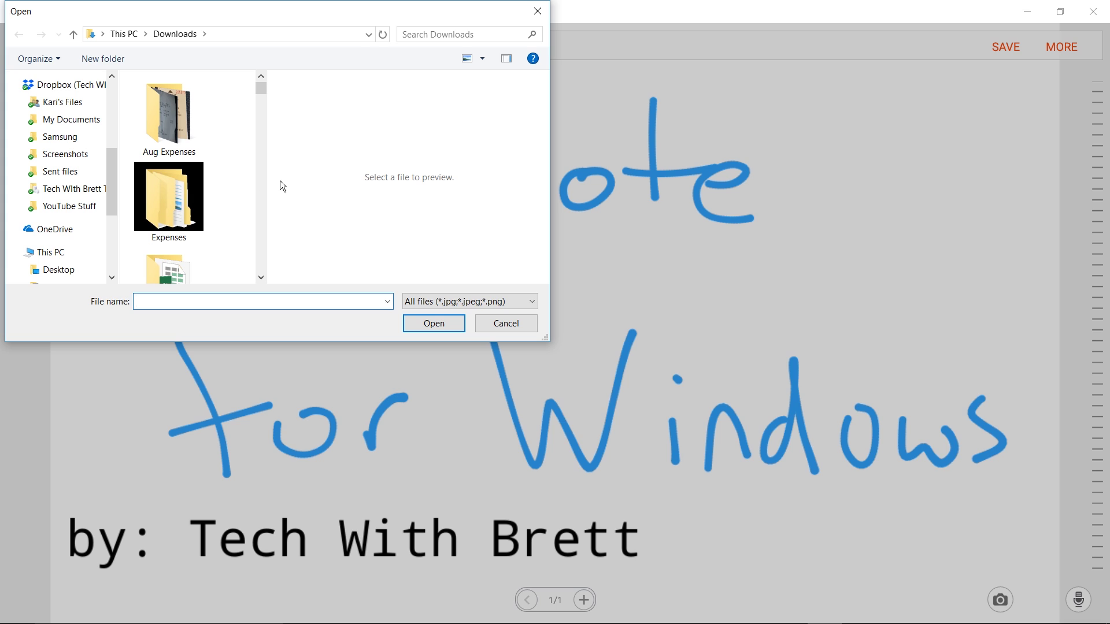
pyautogui.click(60, 214)
pyautogui.moveTo(258, 98); pyautogui.dragTo(244, 199)
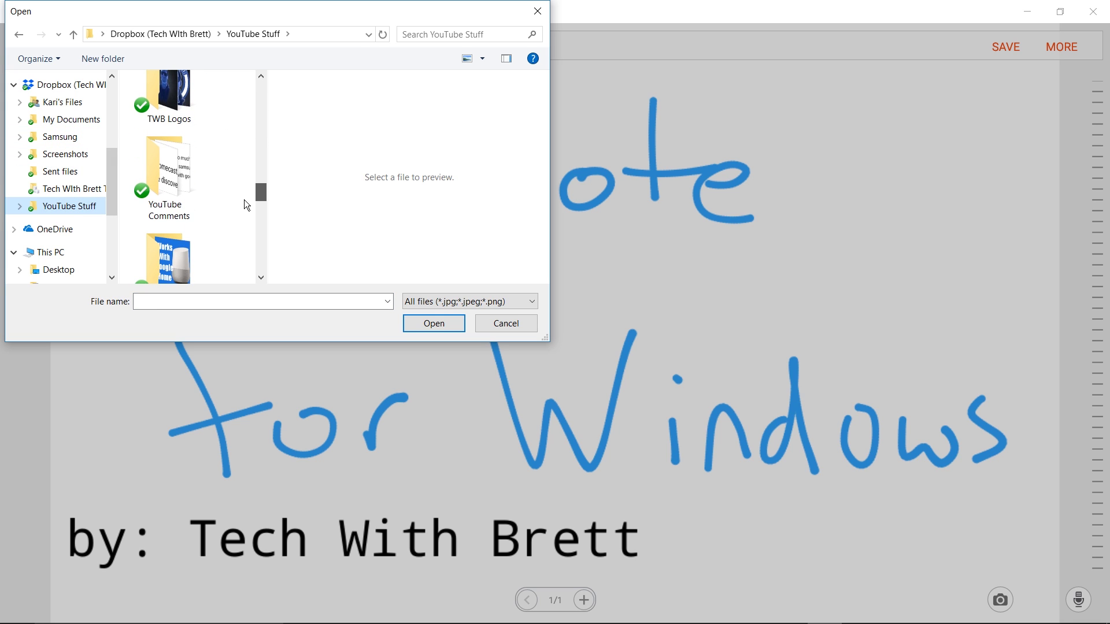
pyautogui.doubleClick(188, 139)
pyautogui.moveTo(262, 88); pyautogui.dragTo(261, 247)
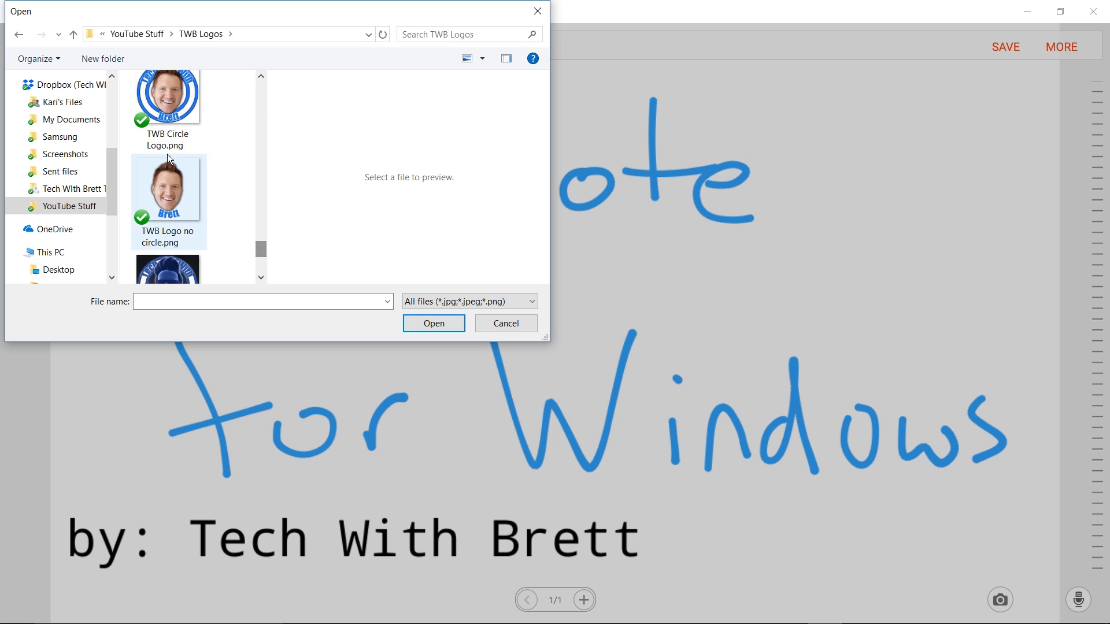
pyautogui.click(173, 111)
pyautogui.click(434, 324)
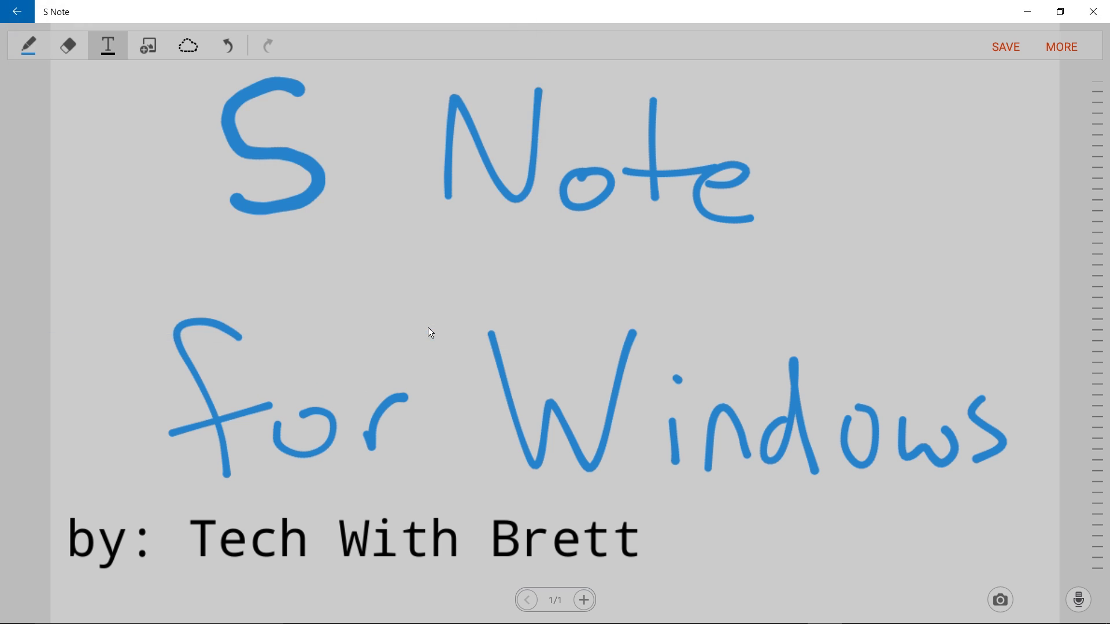
# - Move and resize the inserted logo to fit in the page's upper-right corner beside "Note"
pyautogui.moveTo(507, 298); pyautogui.dragTo(845, 172)
pyautogui.moveTo(749, 369); pyautogui.dragTo(834, 291)
pyautogui.moveTo(903, 179); pyautogui.dragTo(857, 247)
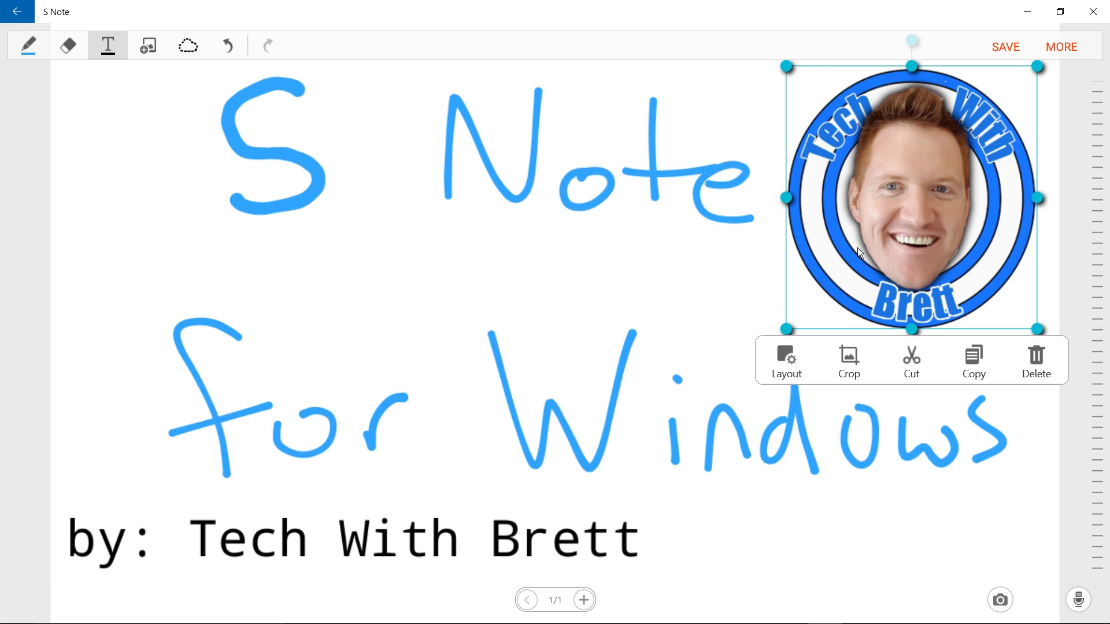
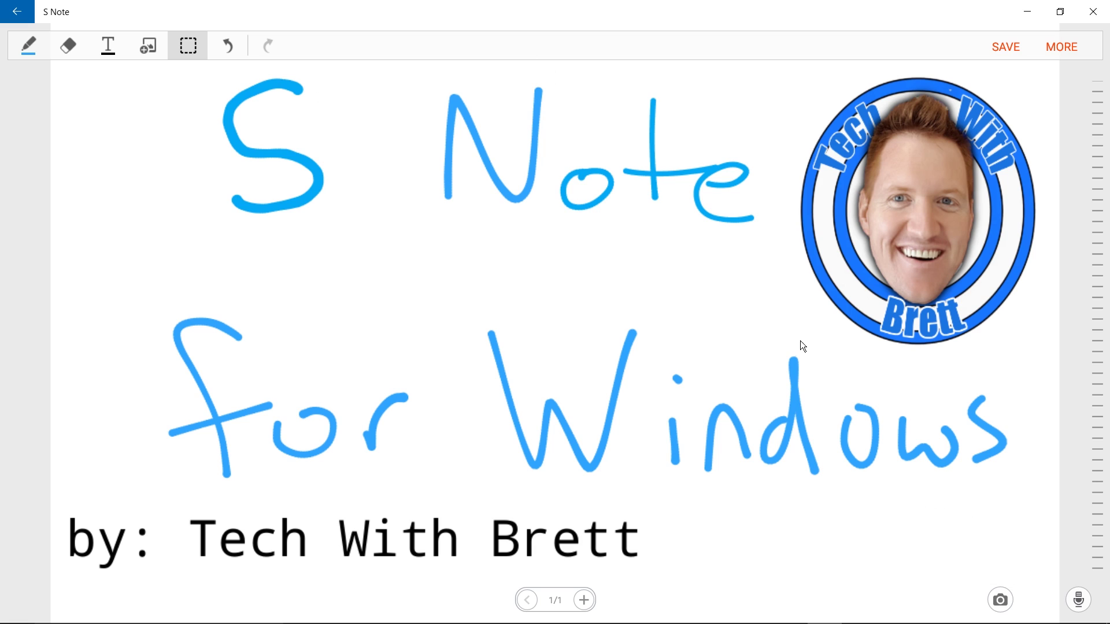
# - Try to capture a photo for the note with the camera, and close the camera window
pyautogui.click(1007, 597)
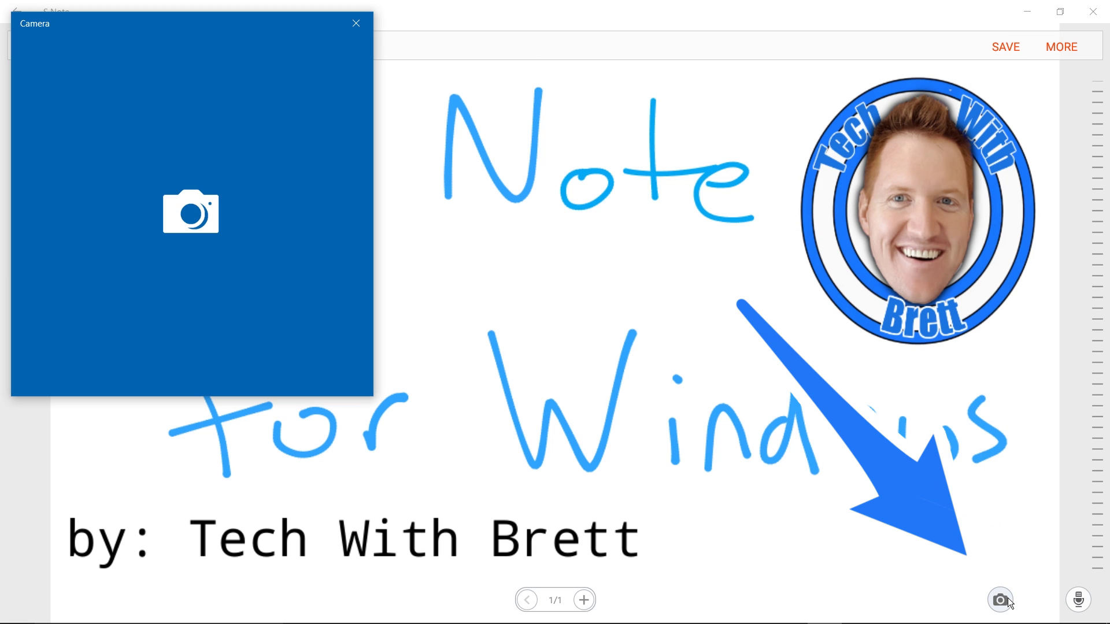
pyautogui.moveTo(174, 29); pyautogui.dragTo(464, 75)
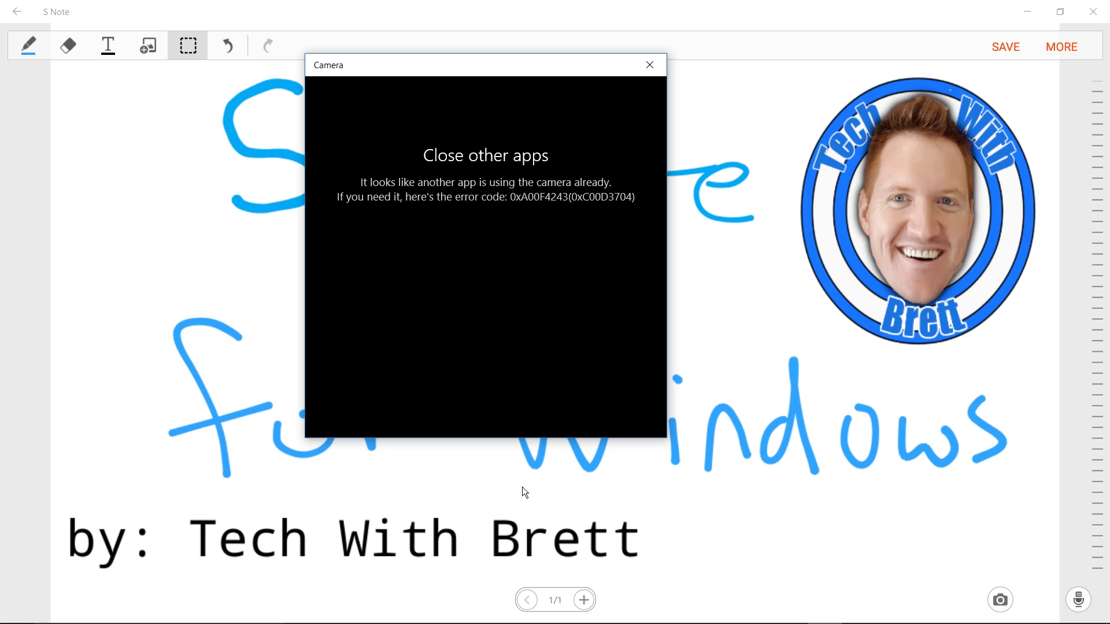
pyautogui.click(650, 66)
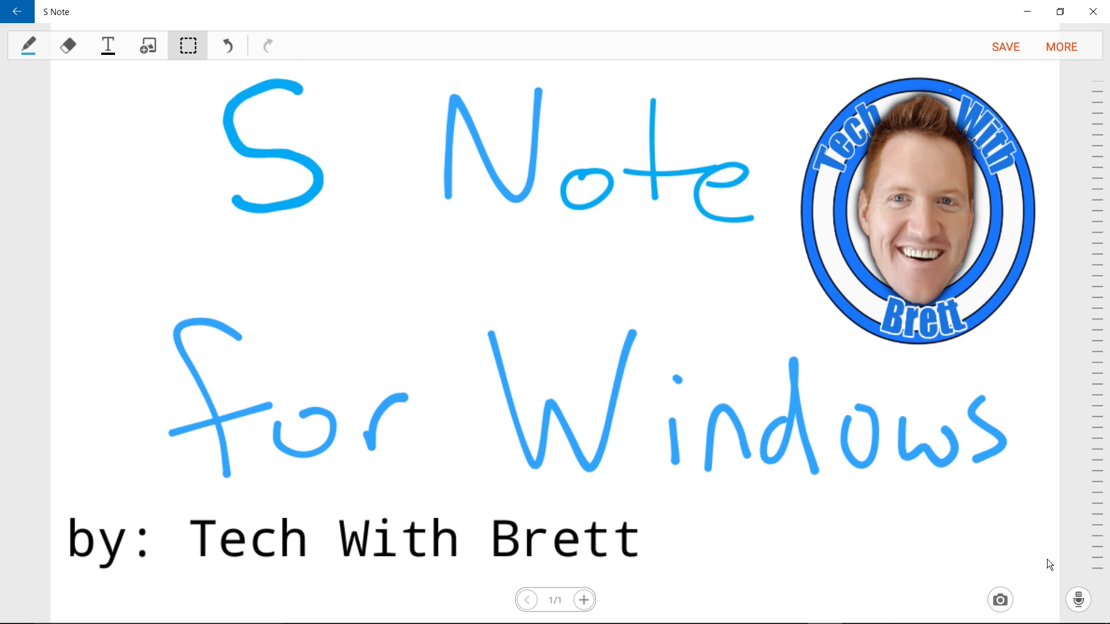
# - Record a voice memo of about 4 seconds in the note
pyautogui.click(1077, 602)
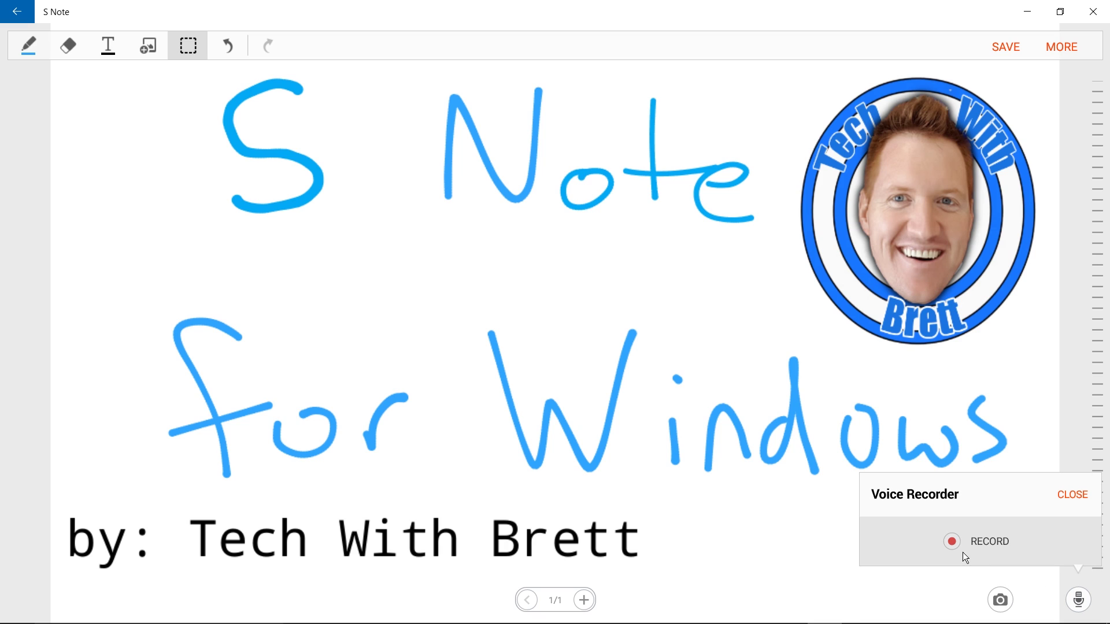
pyautogui.click(951, 542)
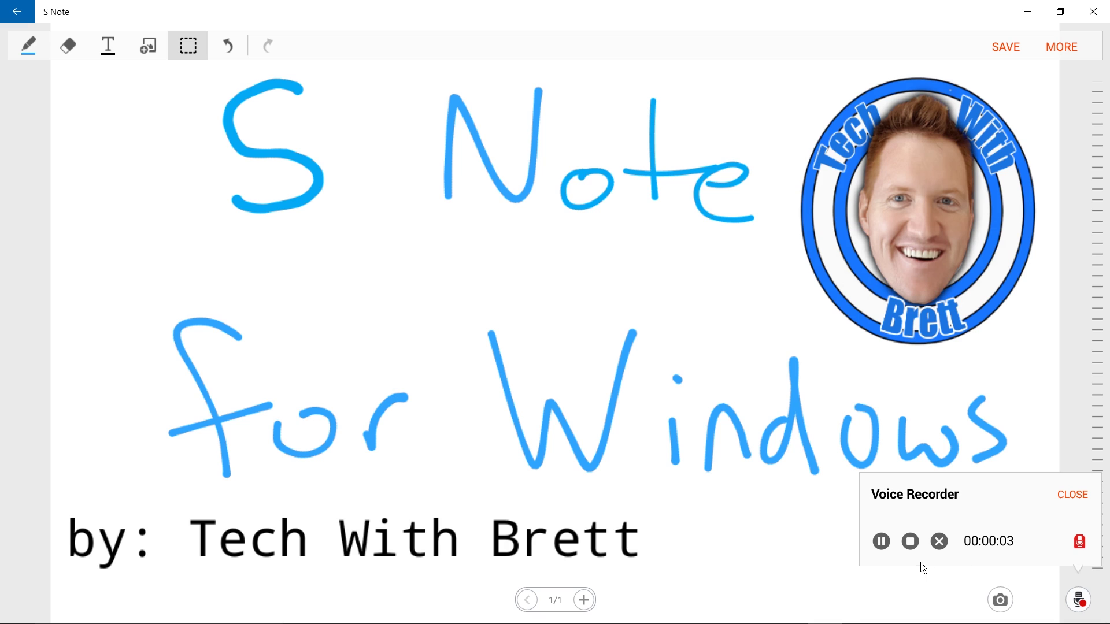
pyautogui.click(912, 541)
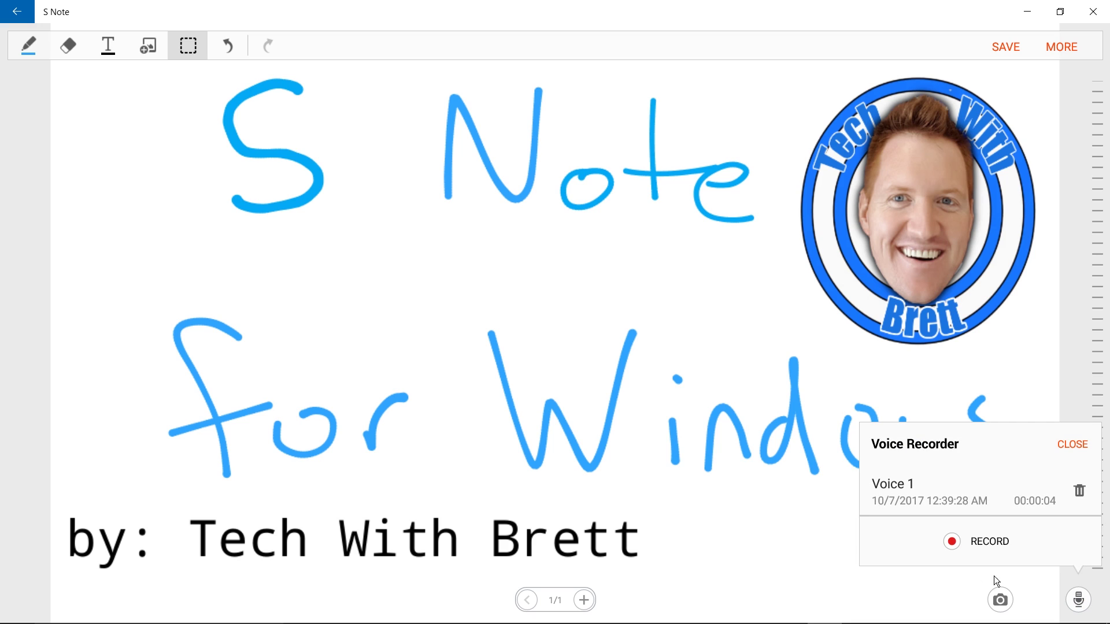
# - Play back part of the recorded voice memo, stop it and close the voice recorder
pyautogui.click(966, 498)
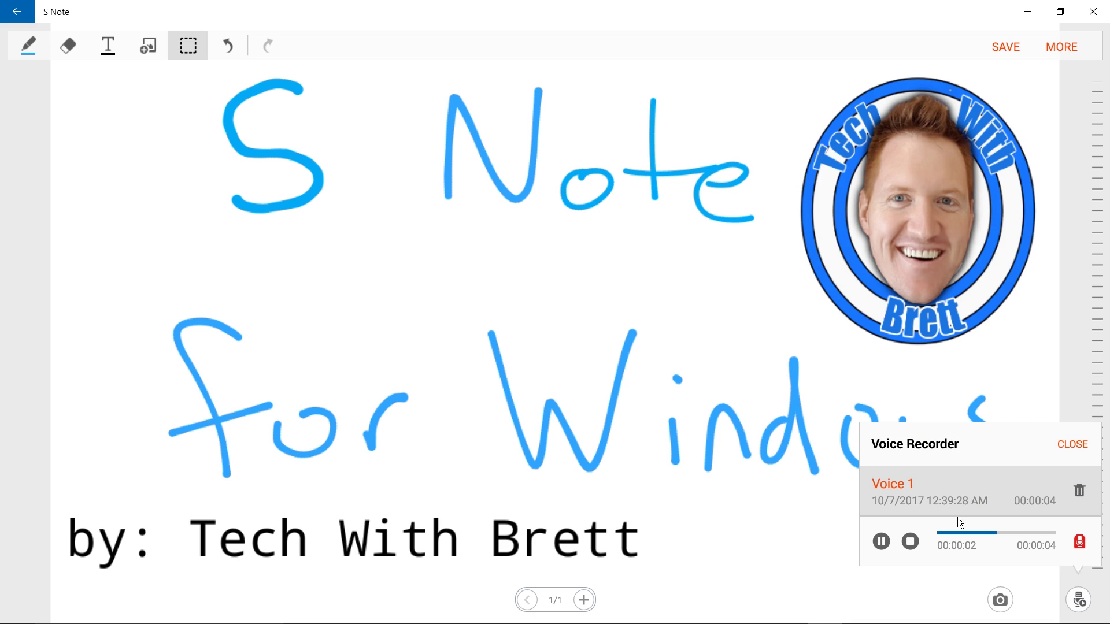
pyautogui.click(909, 543)
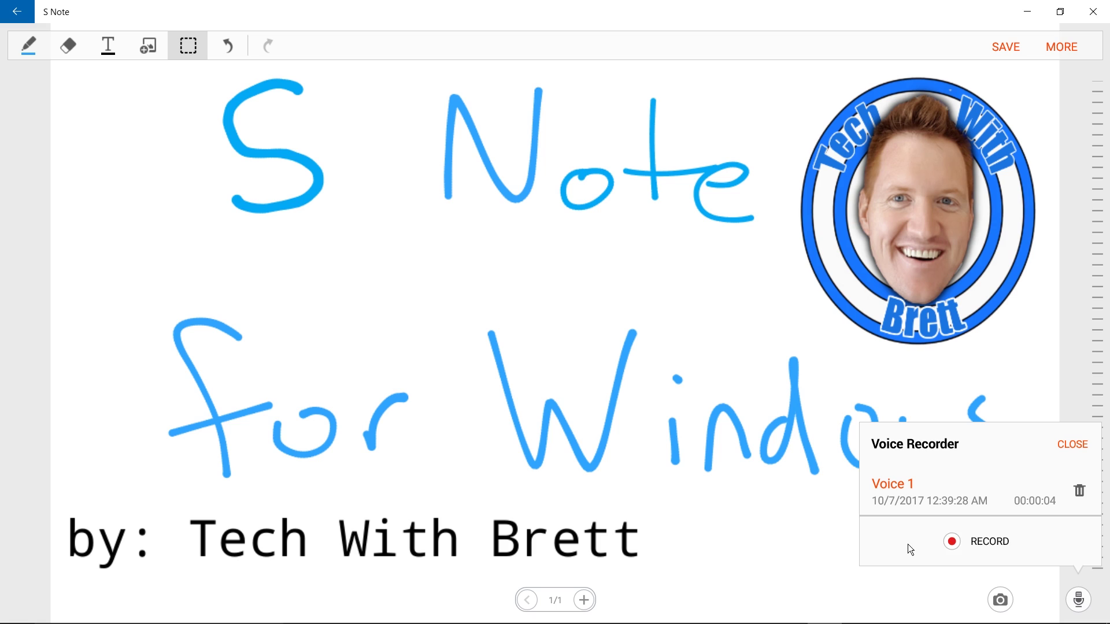
pyautogui.click(1070, 446)
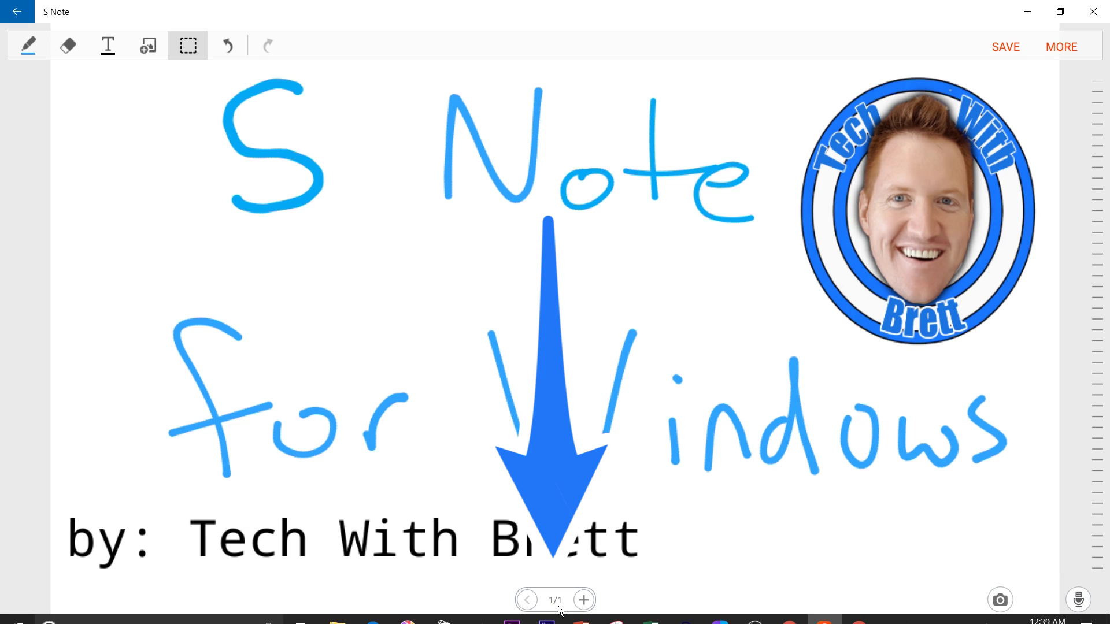
# - Add a second page to the note, return to page 1 and open the overview of all pages
pyautogui.click(583, 599)
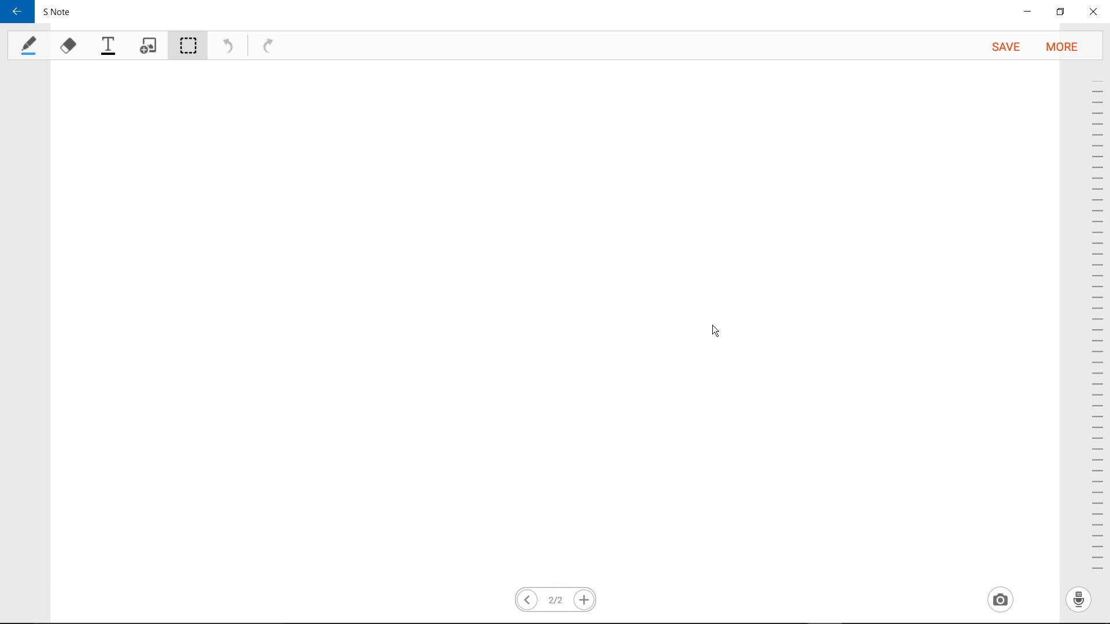
pyautogui.click(526, 600)
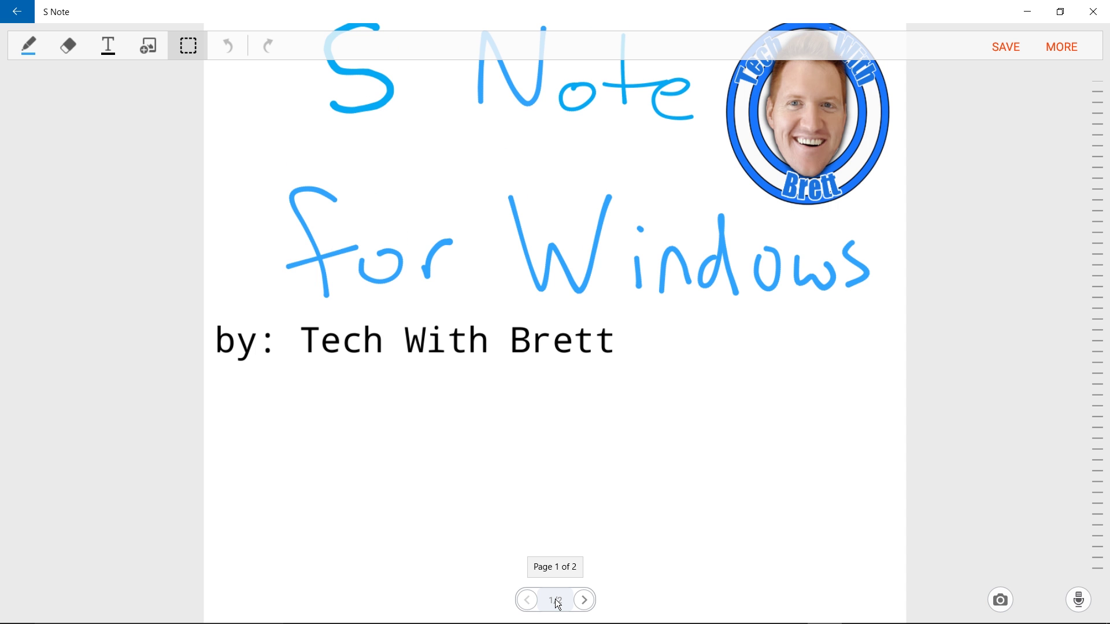
pyautogui.click(564, 592)
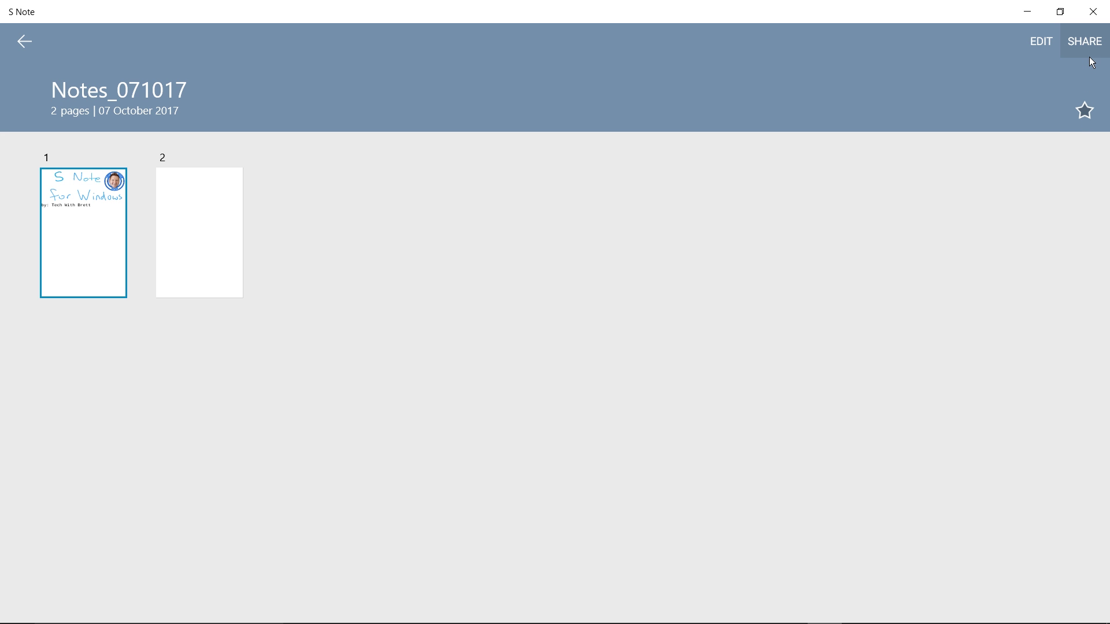
# - Select only page 1 in the page overview and choose PDF as its export file type
pyautogui.click(1048, 48)
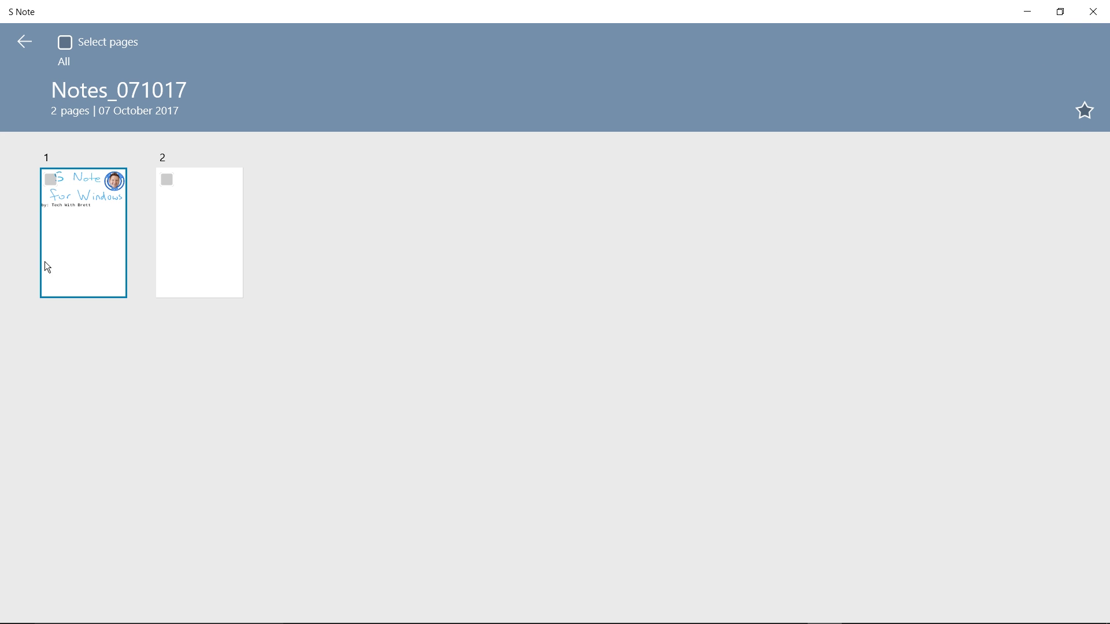
pyautogui.click(167, 180)
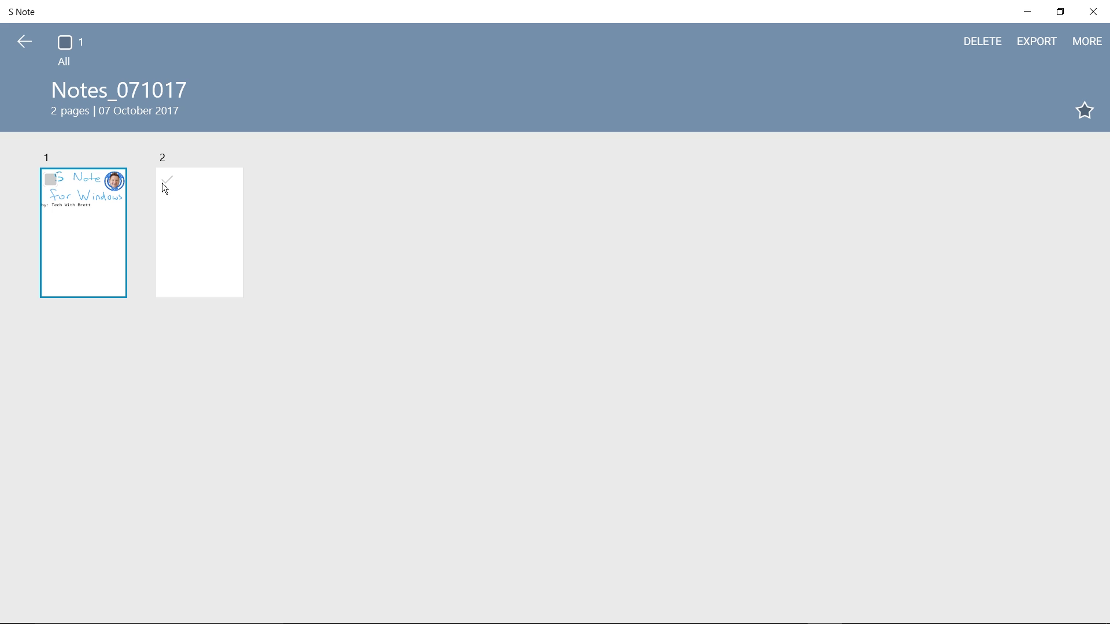
pyautogui.click(166, 183)
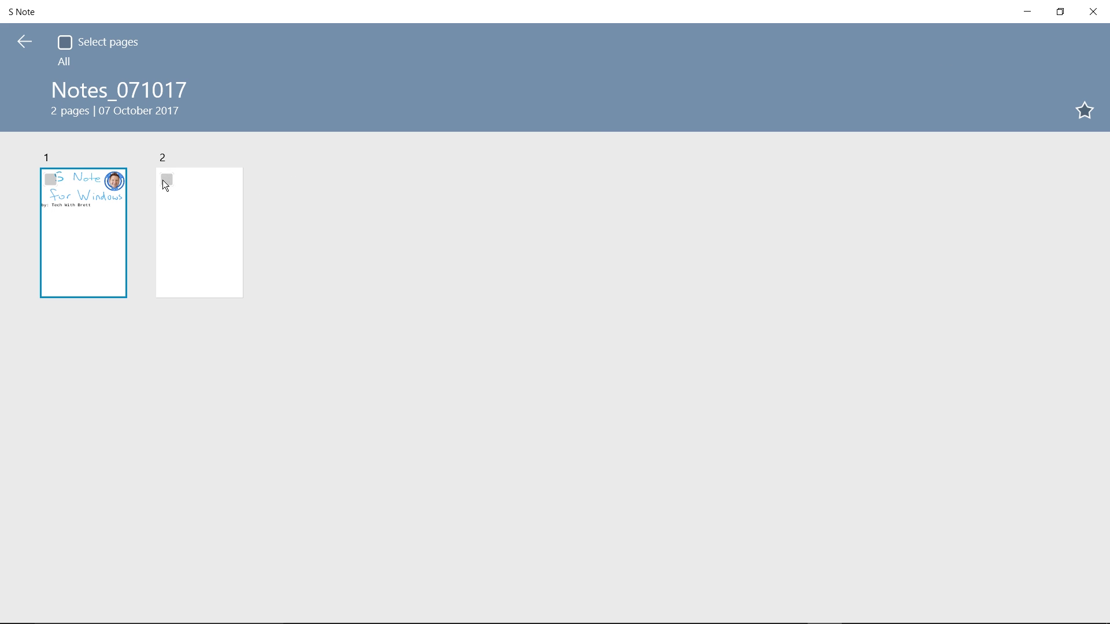
pyautogui.click(51, 179)
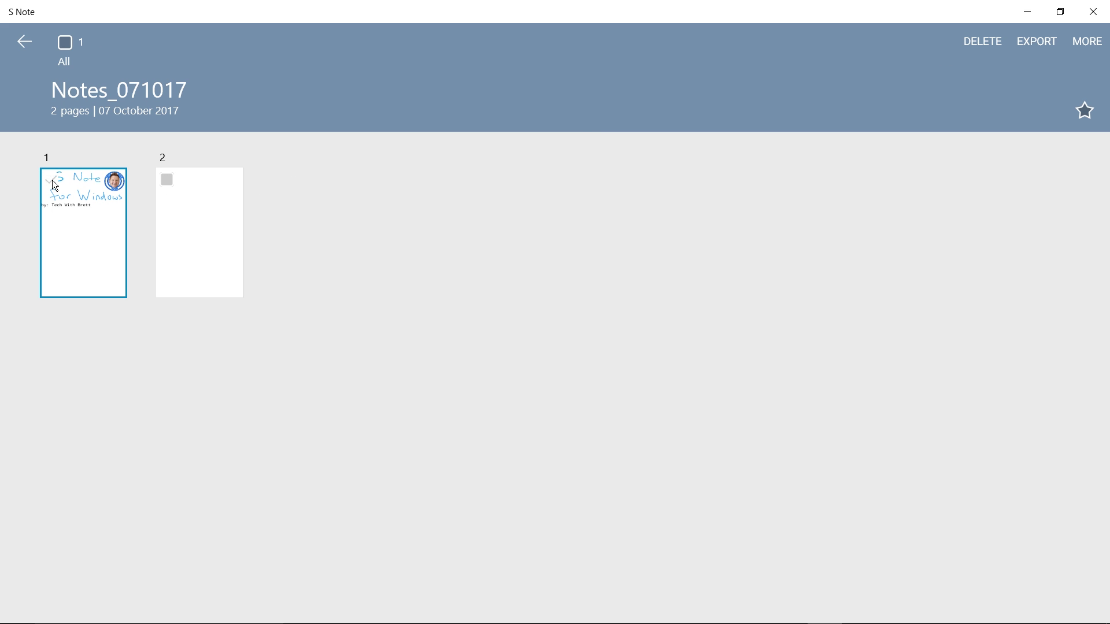
pyautogui.click(1014, 37)
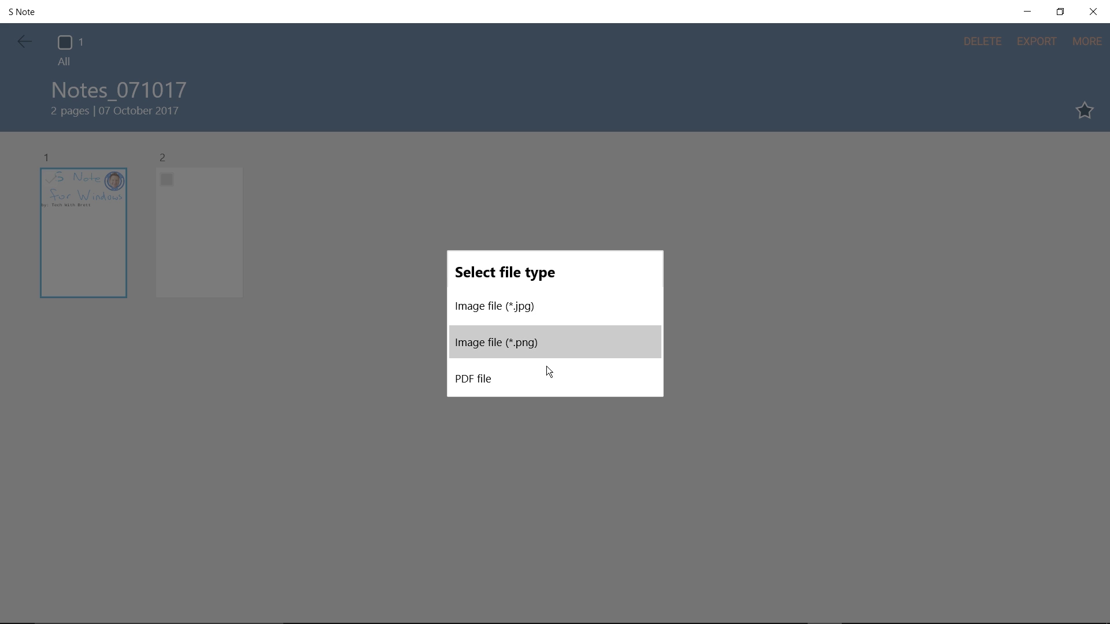
pyautogui.click(563, 386)
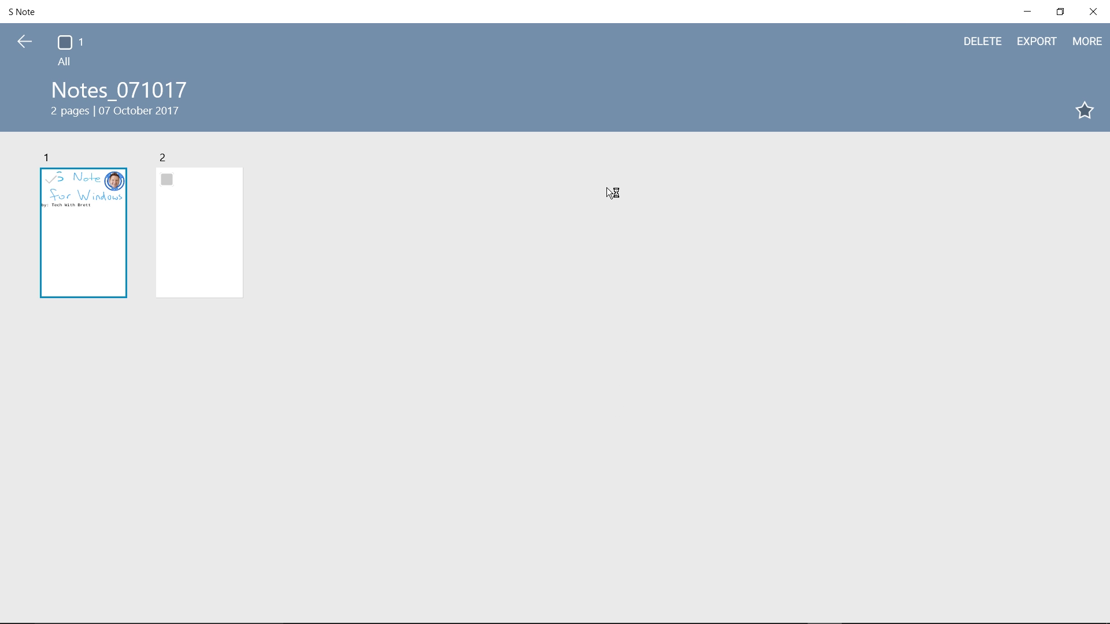
# - Check the additional actions offered for the selected page, leave page selection and return to the note
pyautogui.click(1079, 39)
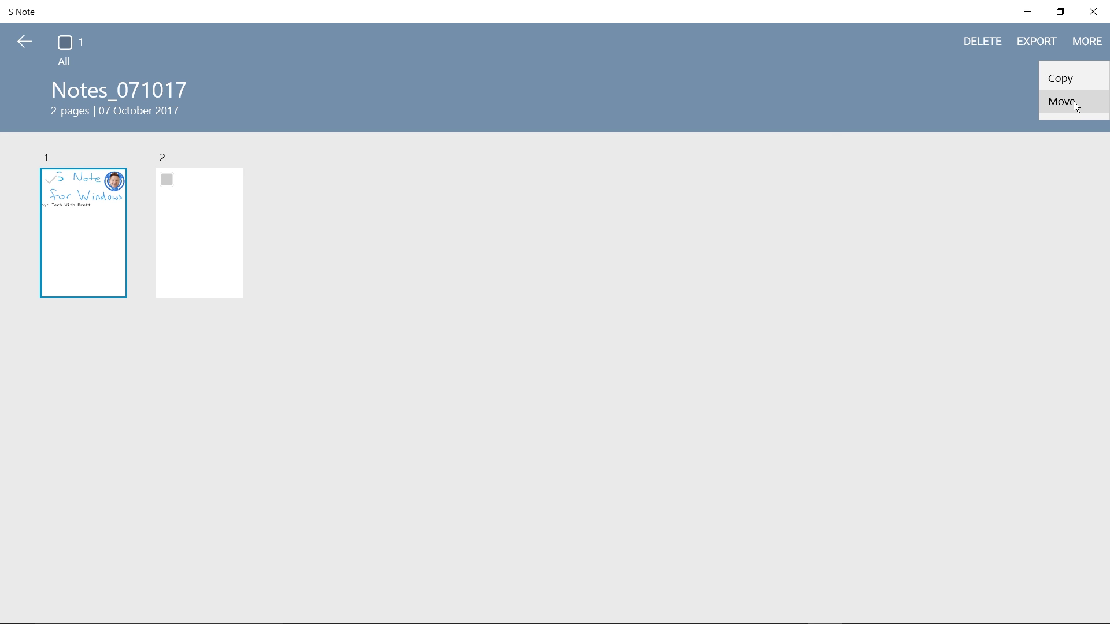
pyautogui.click(281, 278)
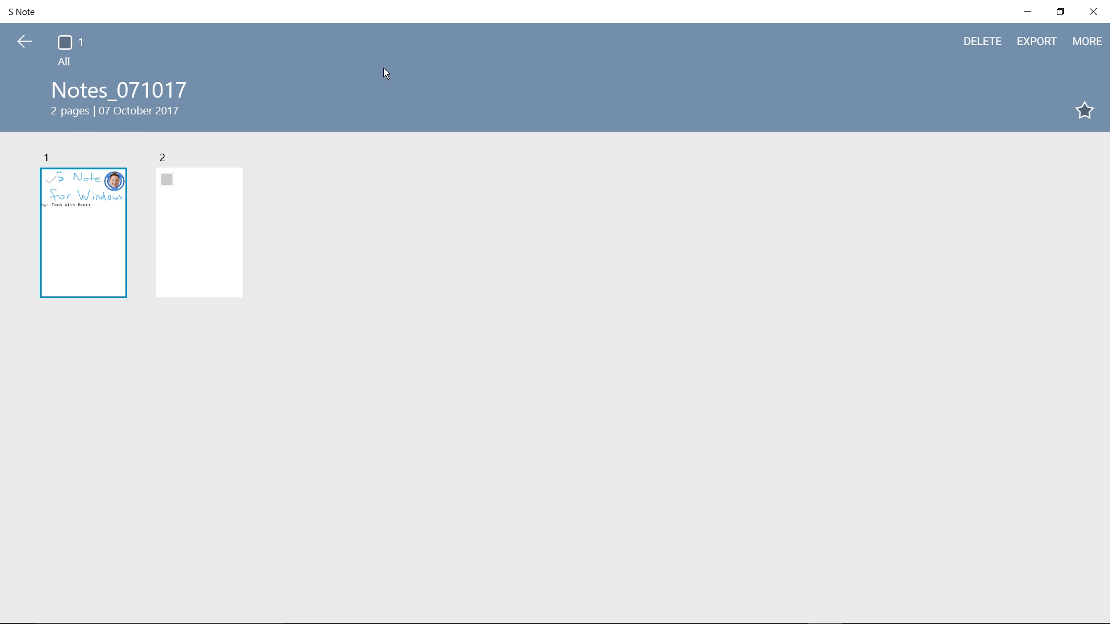
pyautogui.click(29, 46)
pyautogui.moveTo(184, 223); pyautogui.dragTo(244, 200)
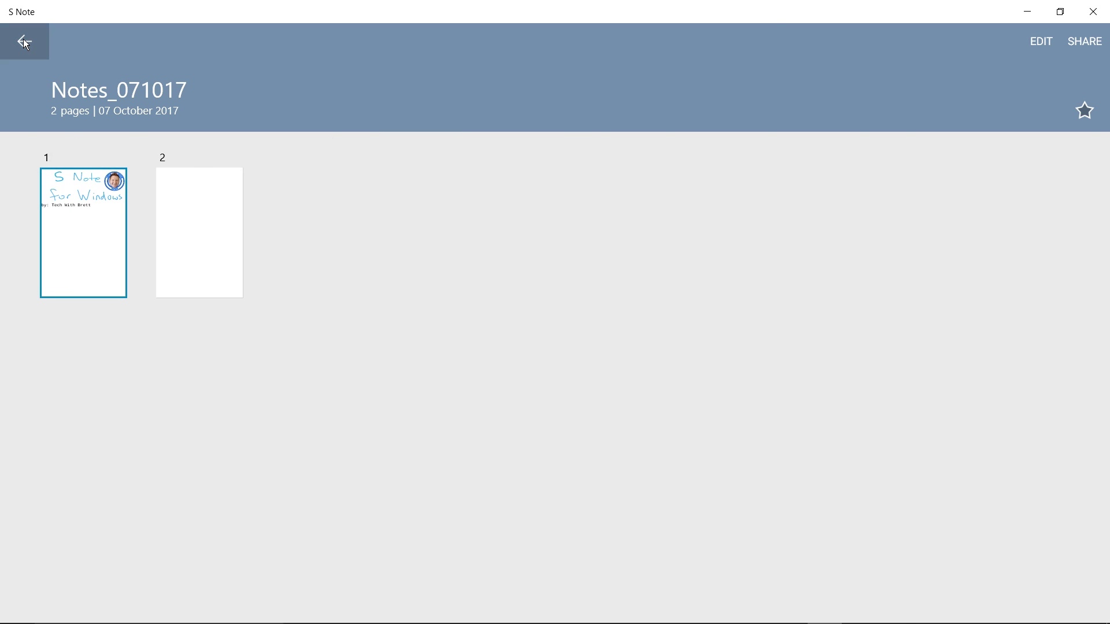
pyautogui.click(23, 40)
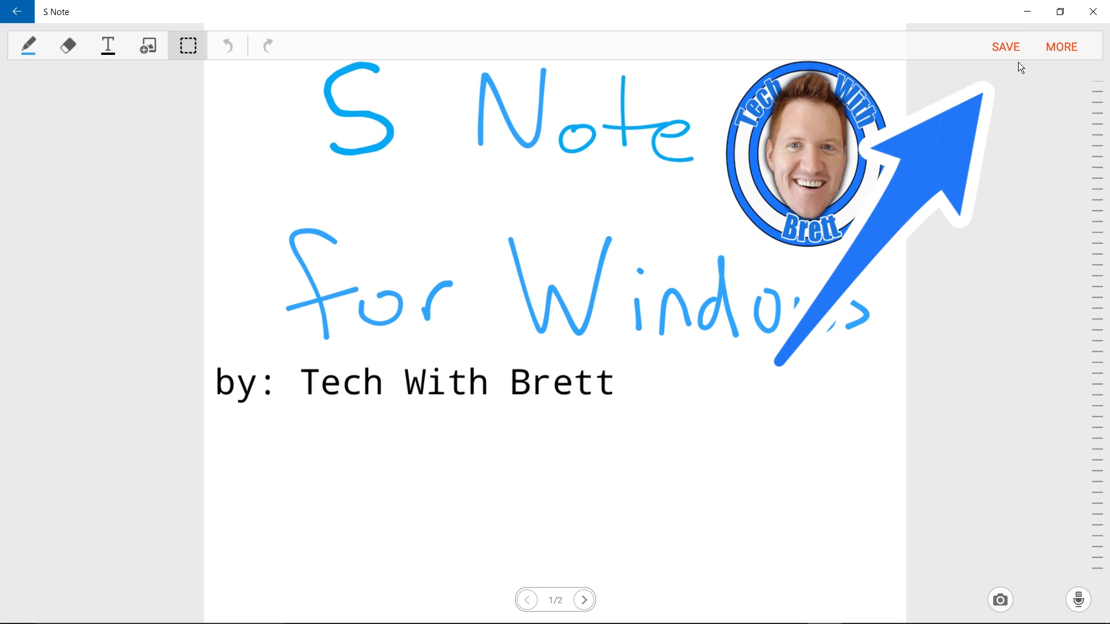
# - Open the page management view from the note and go back to page 1
pyautogui.click(1052, 50)
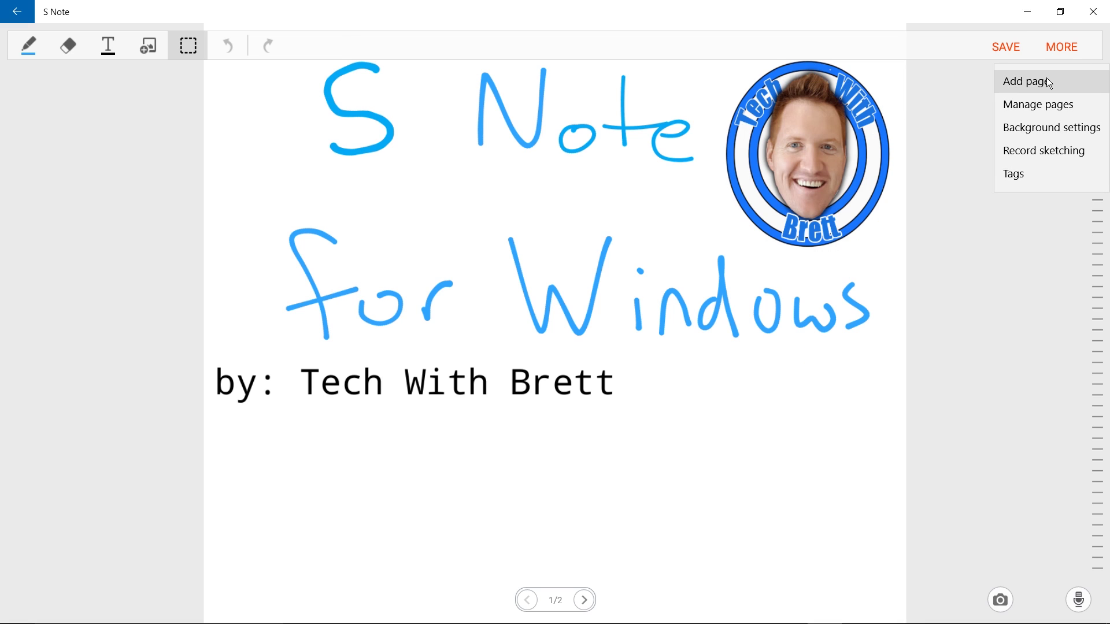
pyautogui.click(1033, 107)
pyautogui.click(18, 53)
# - Preview the Line, Grid and Diary page types in the background settings and select Week for page 1
pyautogui.click(1058, 48)
pyautogui.click(1027, 128)
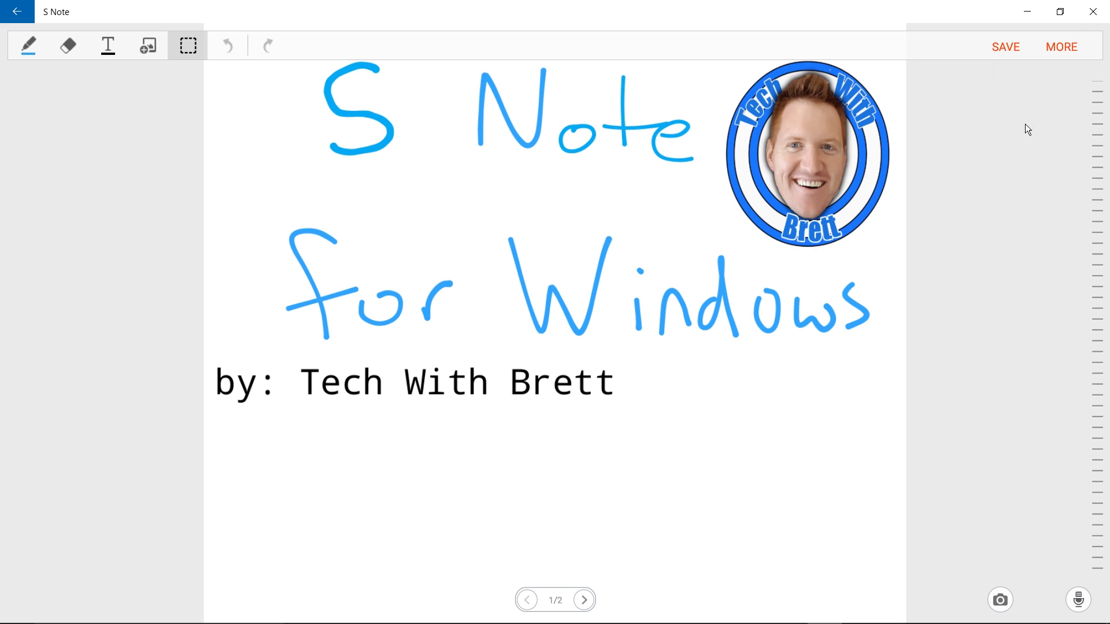
pyautogui.click(801, 160)
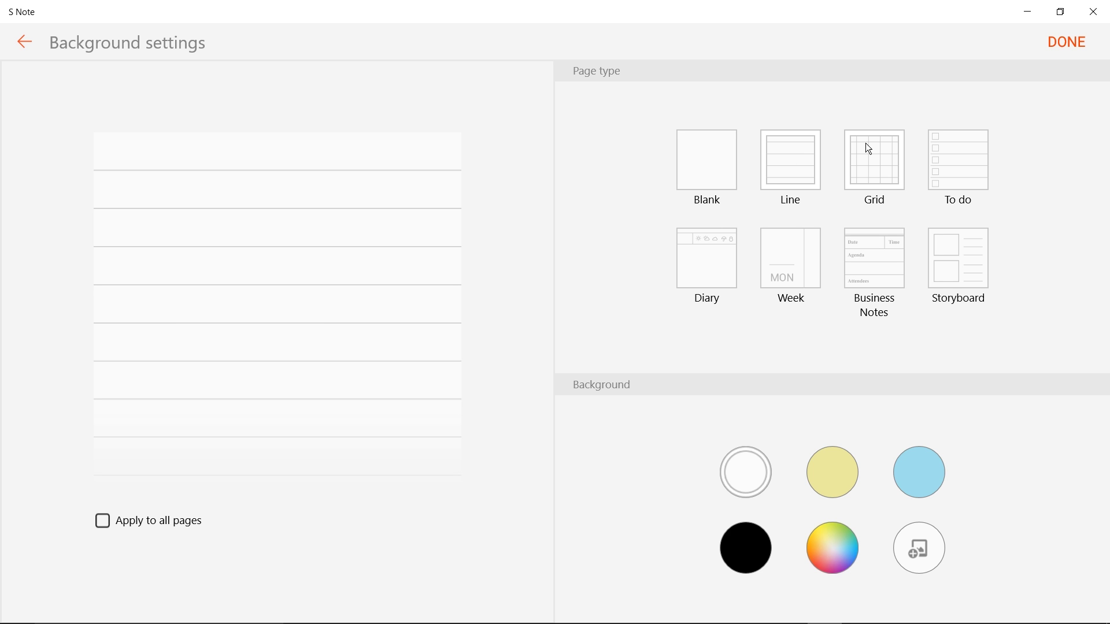
pyautogui.click(885, 142)
pyautogui.click(701, 266)
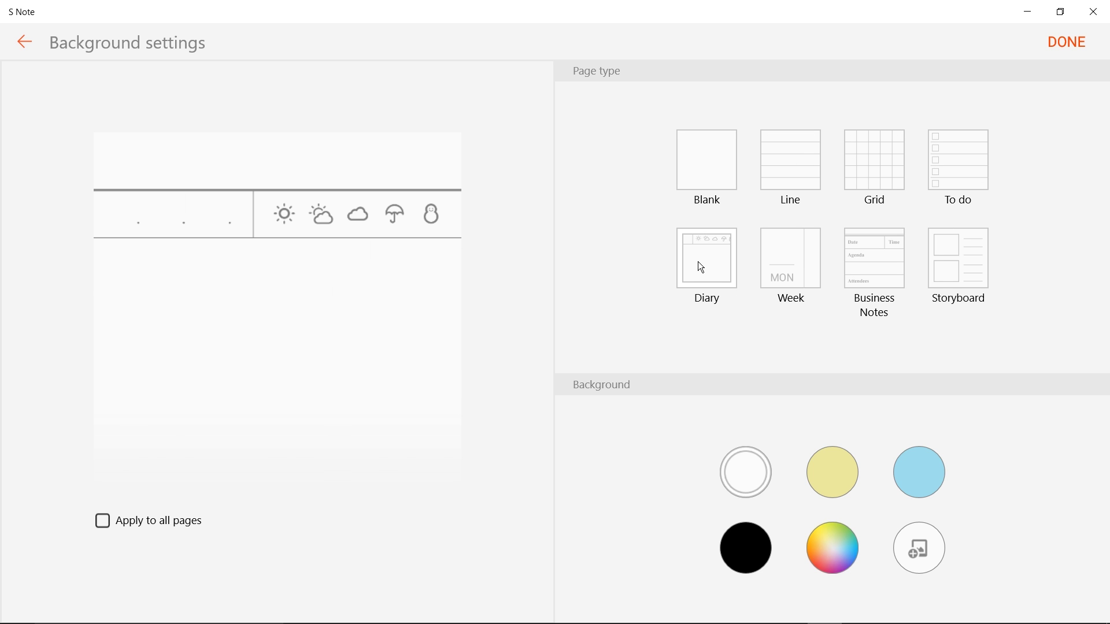
pyautogui.click(789, 268)
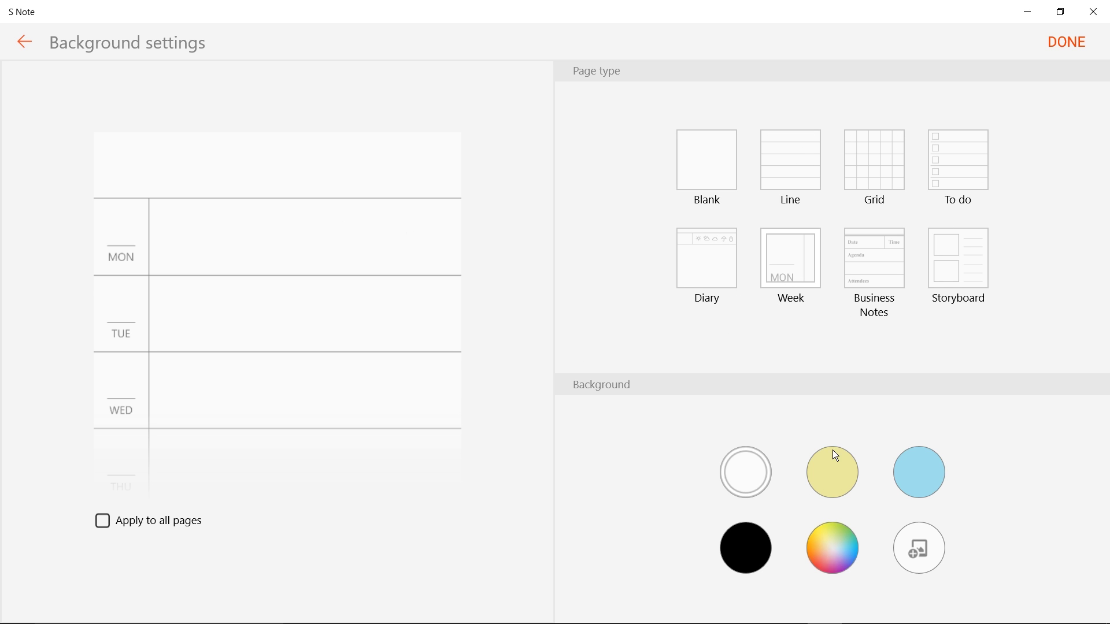
# - Try the yellow, black and light blue backgrounds on the Week layout and apply the background settings to page 1
pyautogui.click(835, 474)
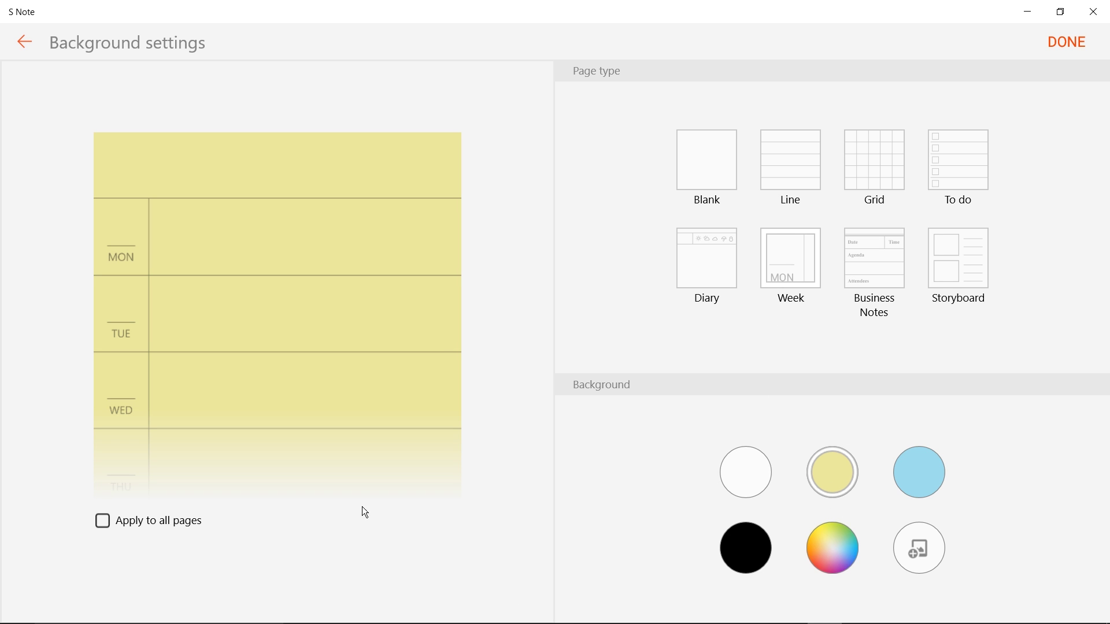
pyautogui.click(747, 554)
pyautogui.click(914, 470)
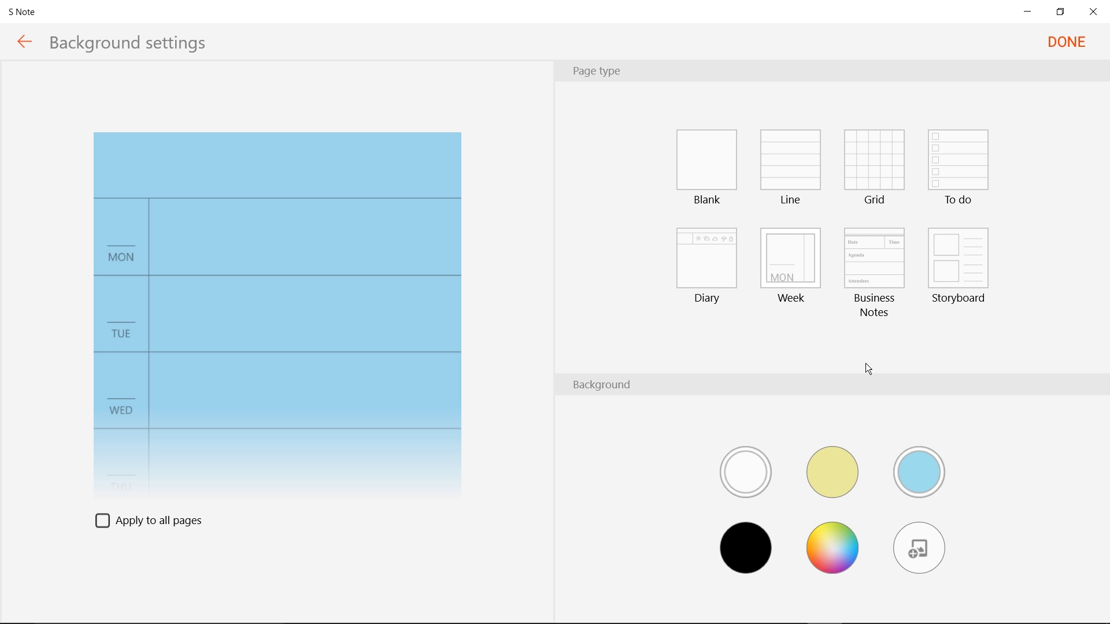
pyautogui.click(1069, 39)
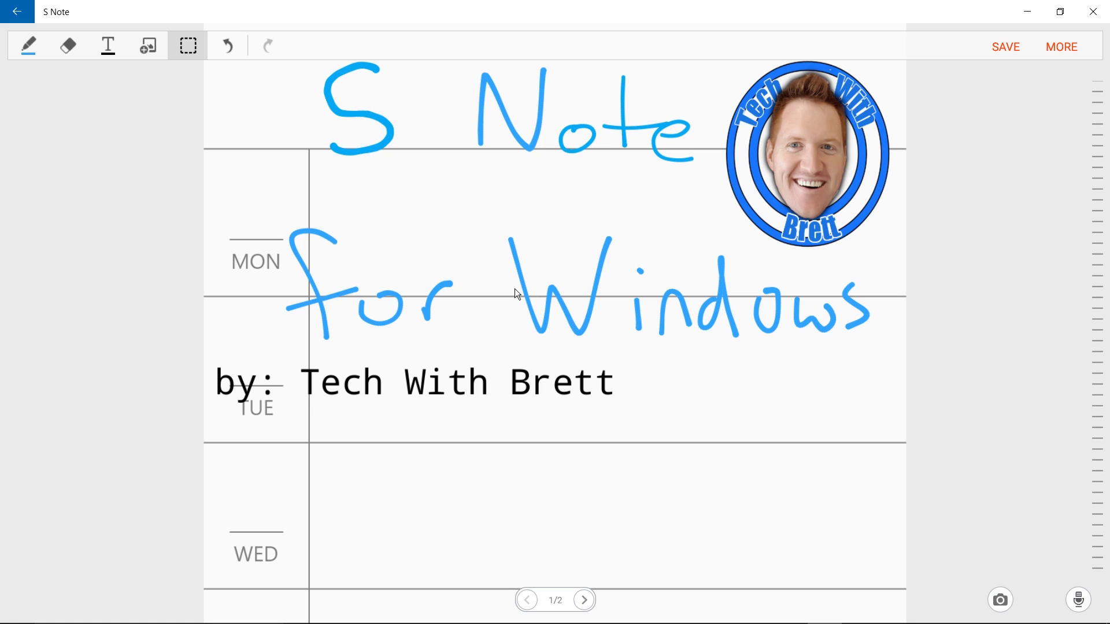
# - Set the page type of page 1 to Blank in the background settings and apply it
pyautogui.click(1061, 46)
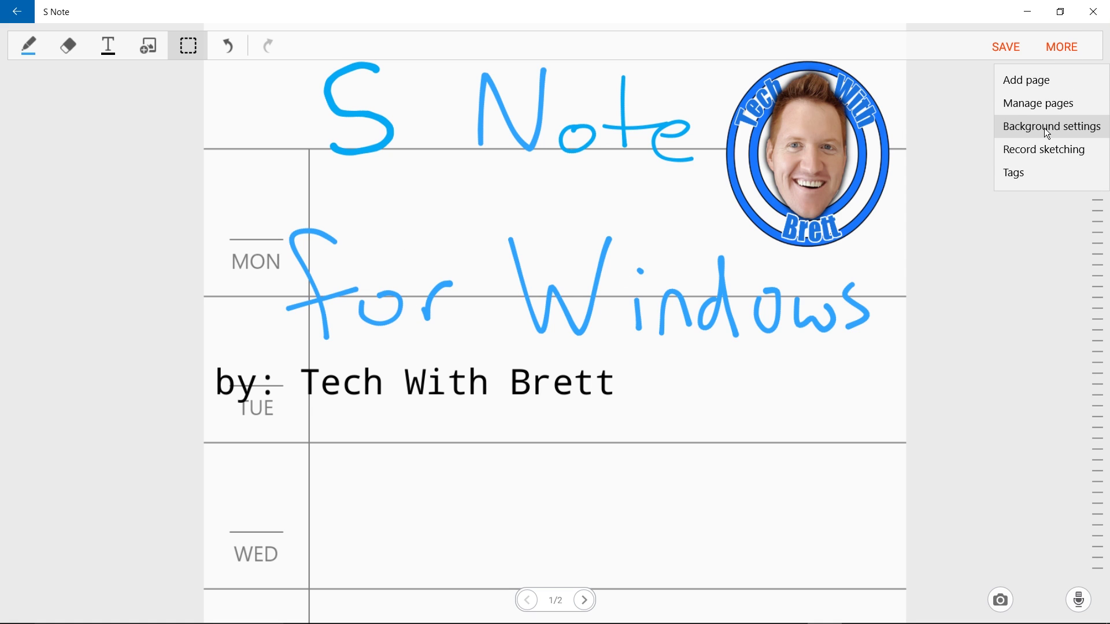
pyautogui.click(1046, 138)
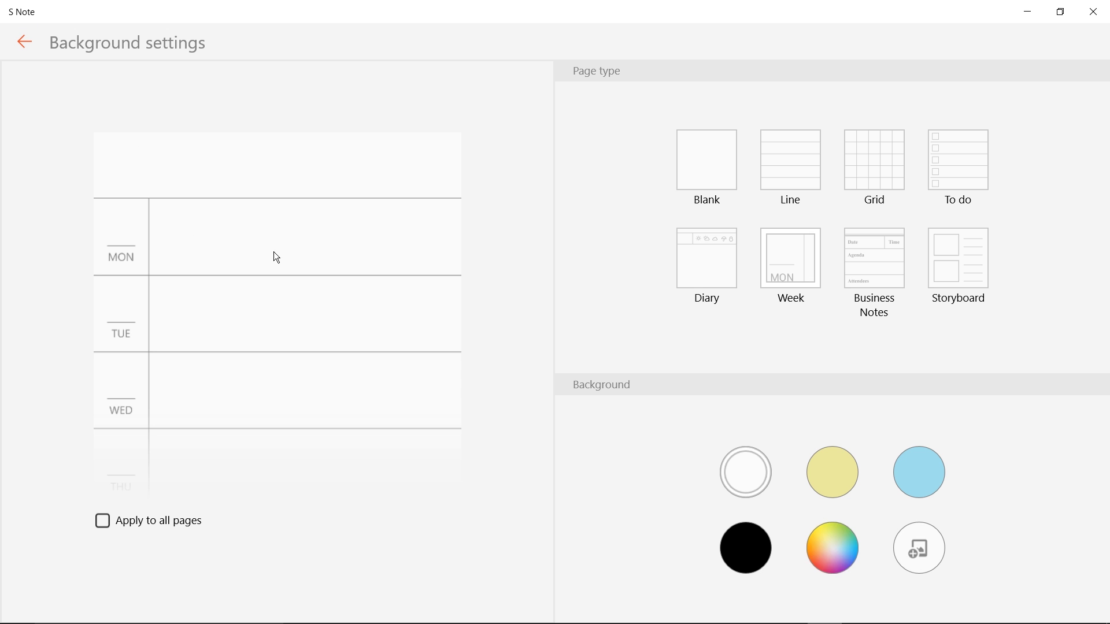
pyautogui.click(727, 170)
pyautogui.click(1077, 44)
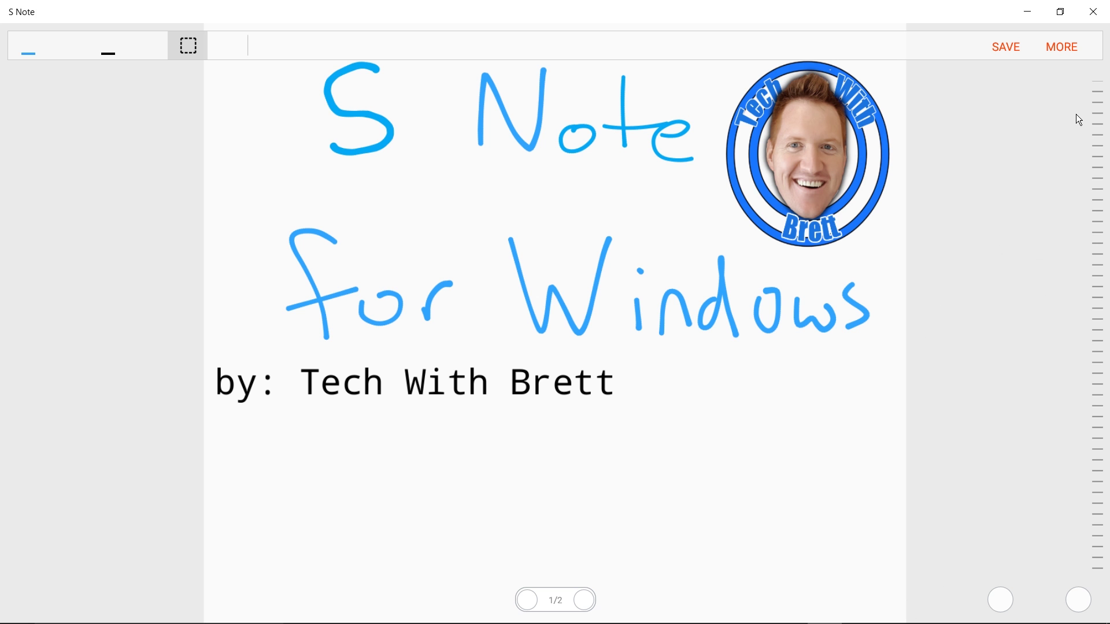
# - Record the sketching of a looping blue freehand line below the "by: Tech With Brett" text
pyautogui.click(1063, 49)
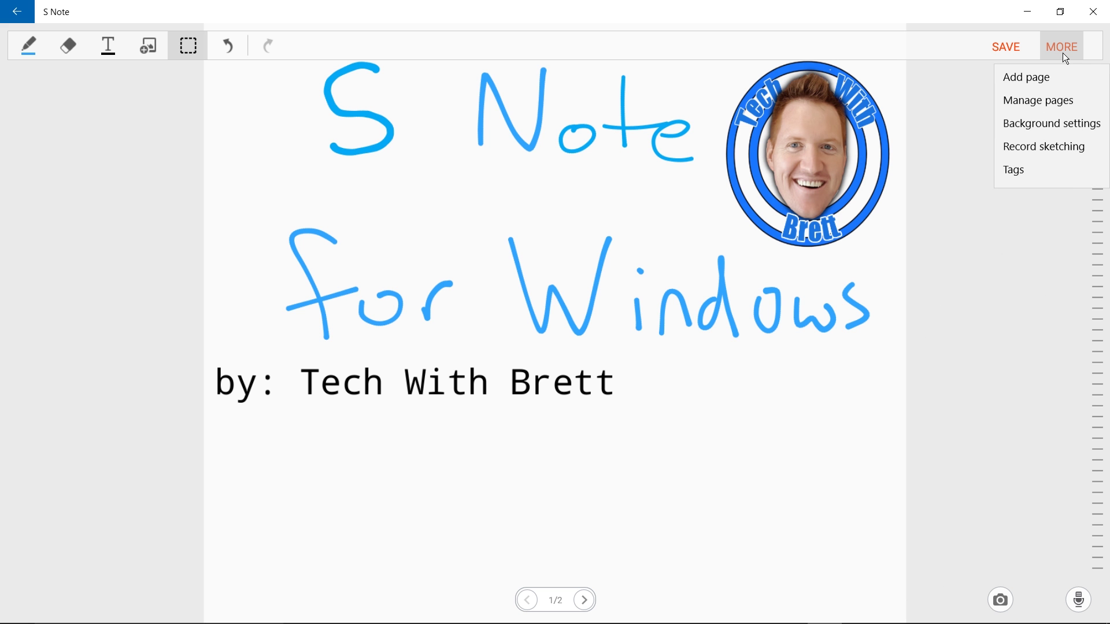
pyautogui.click(1044, 150)
pyautogui.click(996, 116)
pyautogui.moveTo(623, 434)
pyautogui.mouseDown()
pyautogui.moveTo(696, 464)
pyautogui.moveTo(540, 466)
pyautogui.moveTo(646, 491)
pyautogui.moveTo(758, 455)
pyautogui.mouseUp()
pyautogui.click(997, 112)
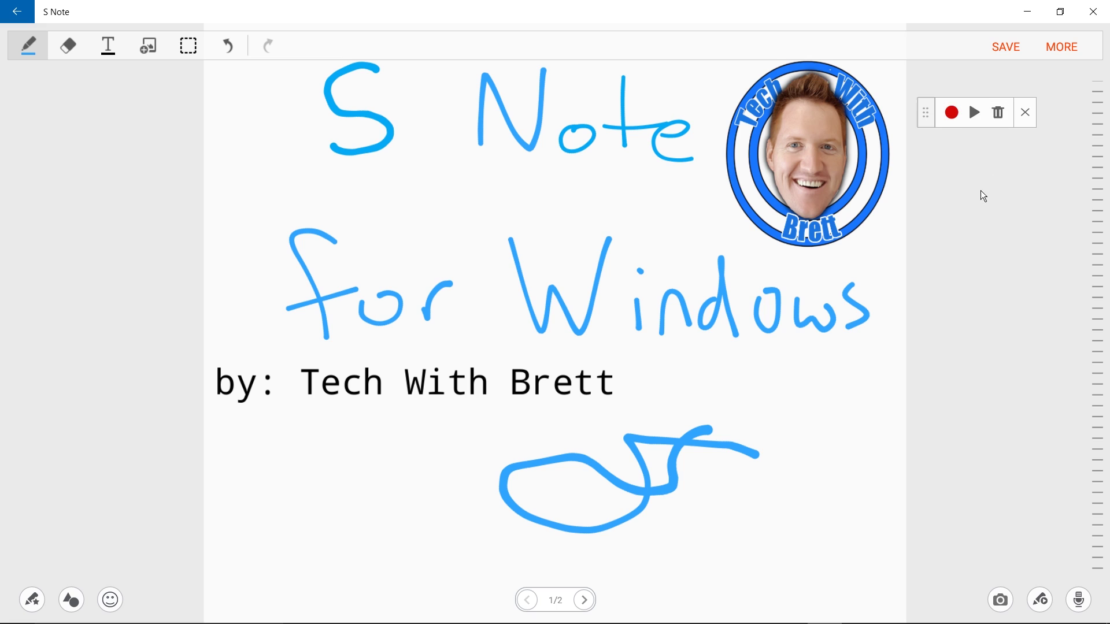
# - Play back the recorded sketch, then delete the recording and leave the sketch recorder
pyautogui.click(973, 110)
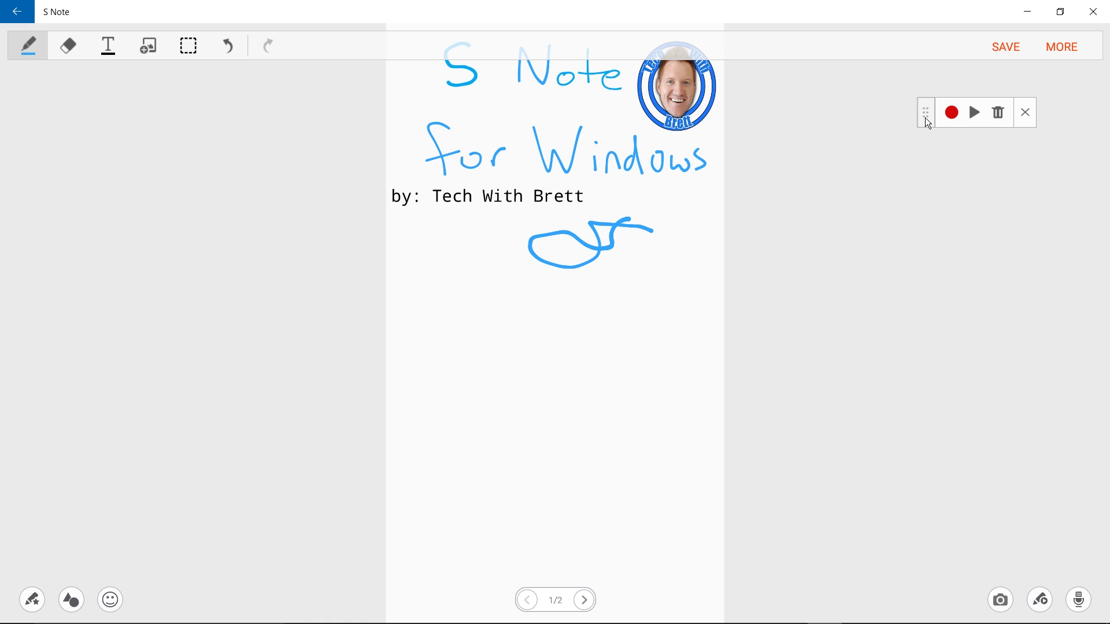
pyautogui.click(998, 113)
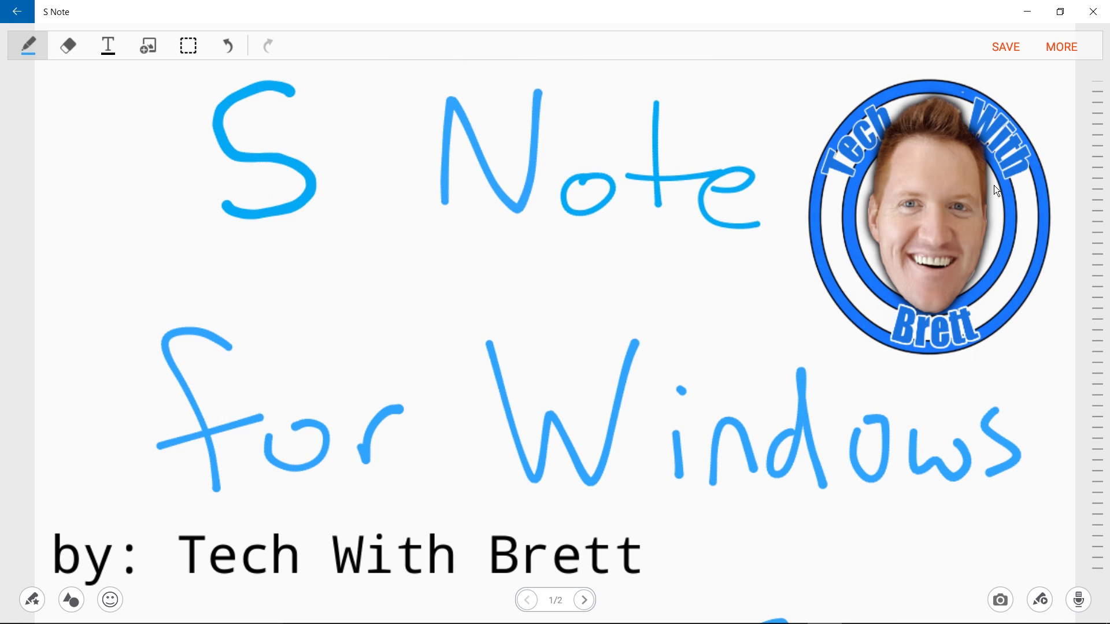
# - Add the tag "title" to the note and confirm the tags
pyautogui.click(1061, 46)
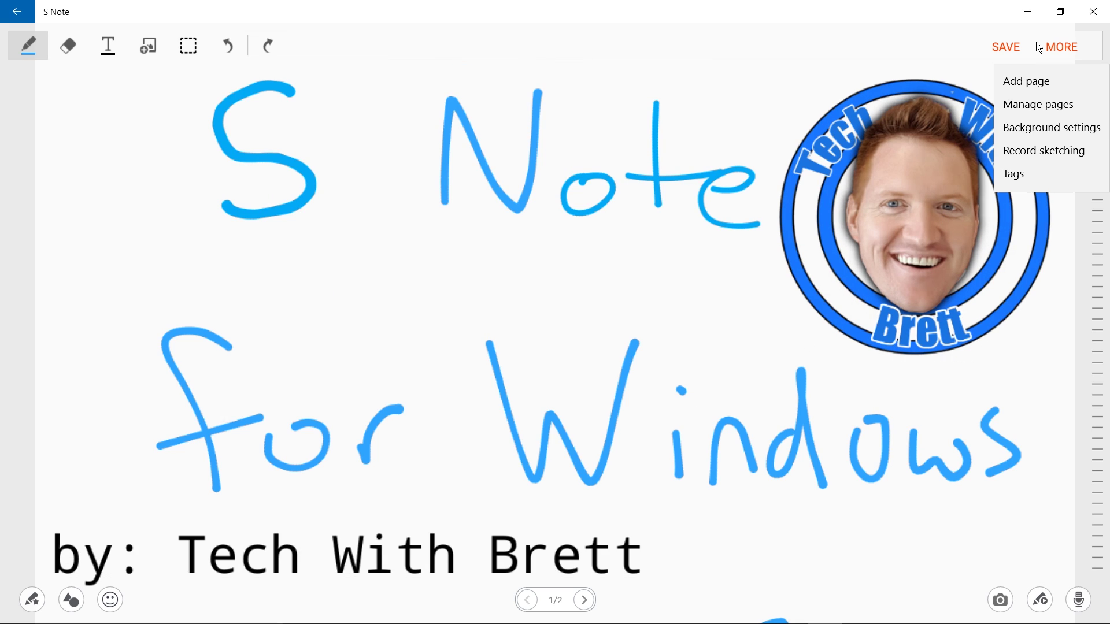
pyautogui.click(1024, 170)
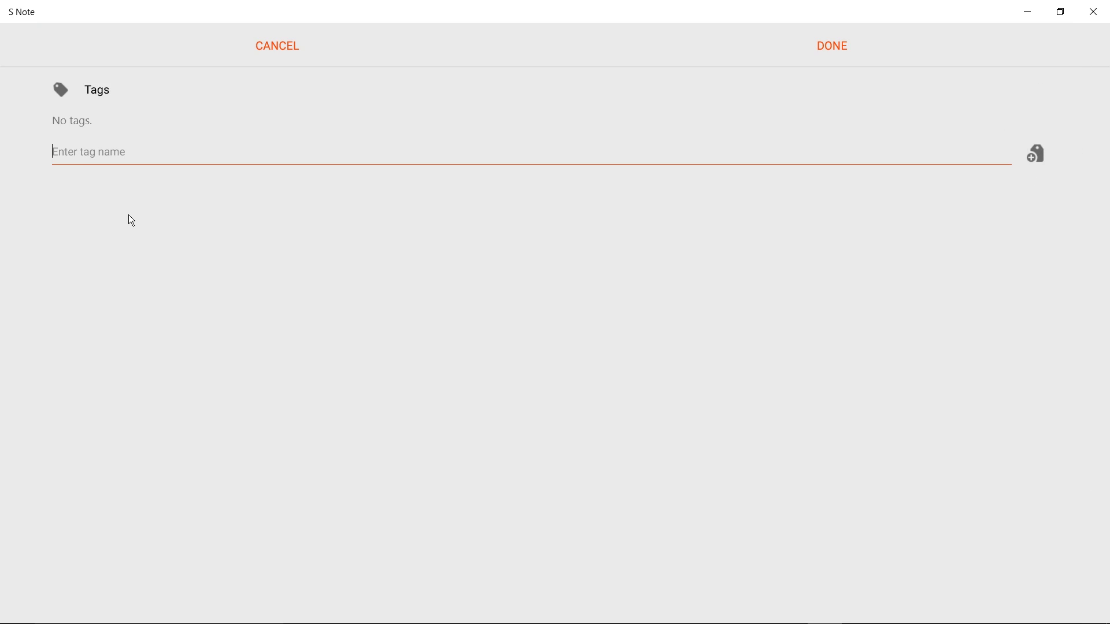
pyautogui.write('title')
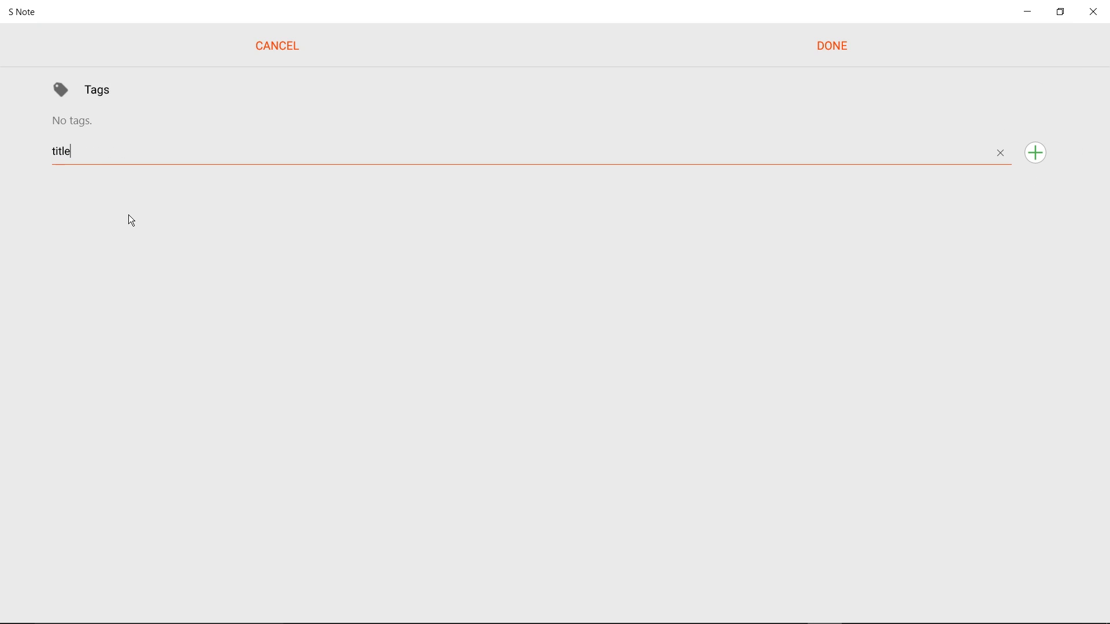
pyautogui.click(1042, 155)
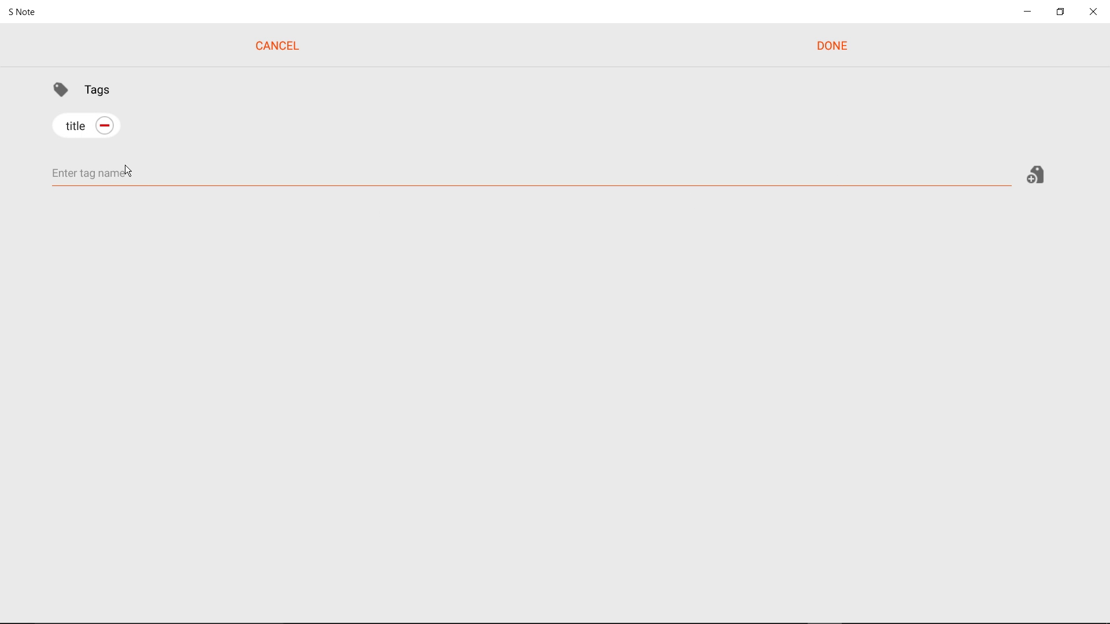
pyautogui.click(842, 33)
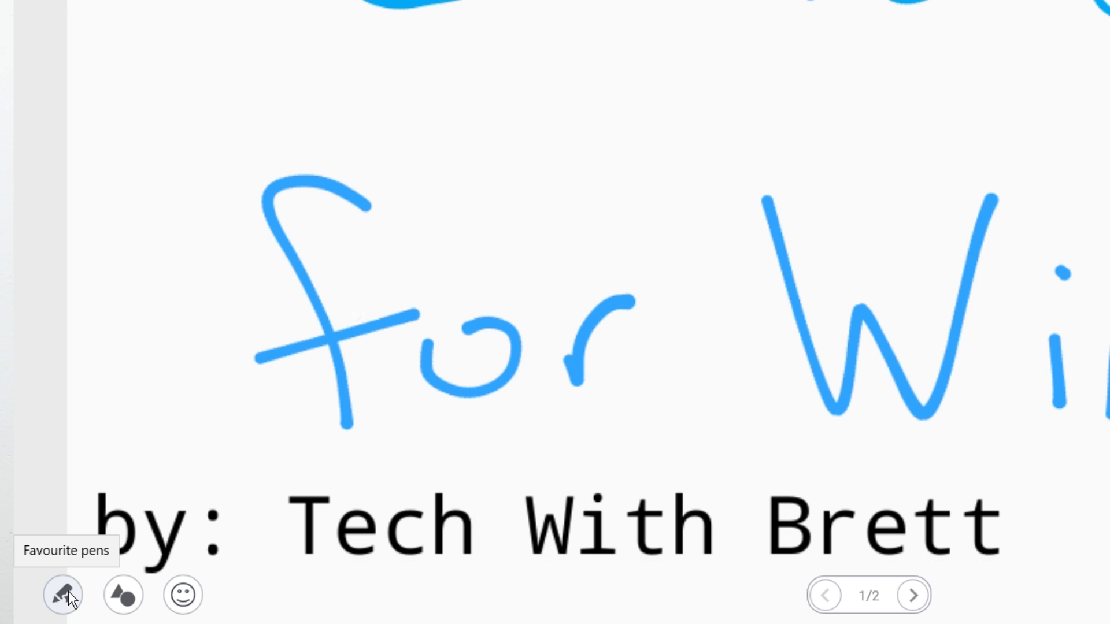
# - Add an orange version of the current pen to the favourite pens
pyautogui.click(68, 593)
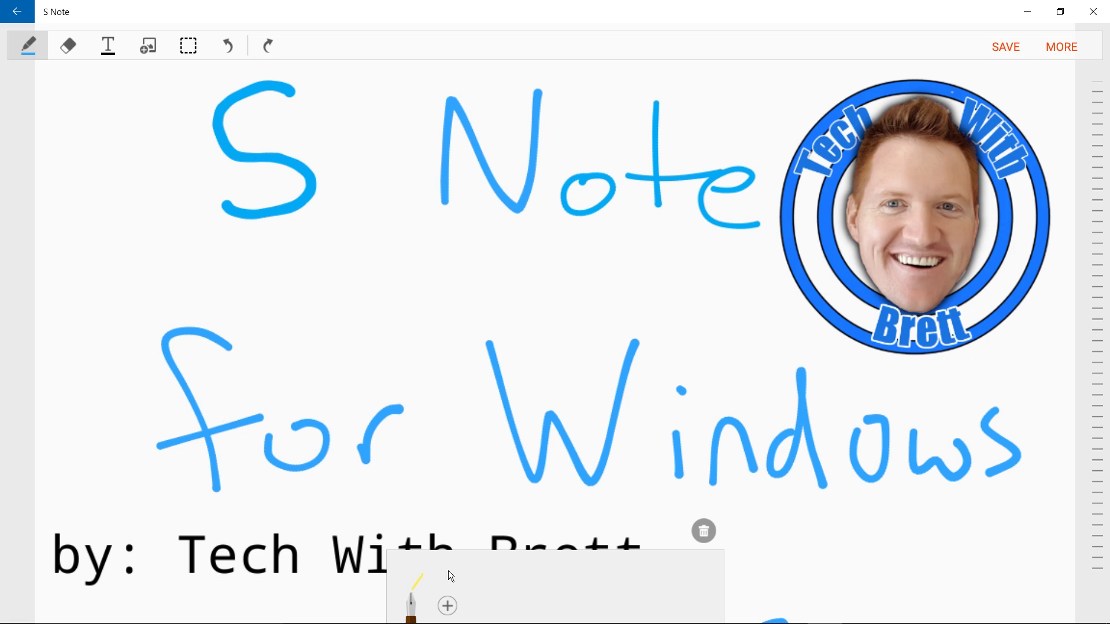
pyautogui.click(447, 605)
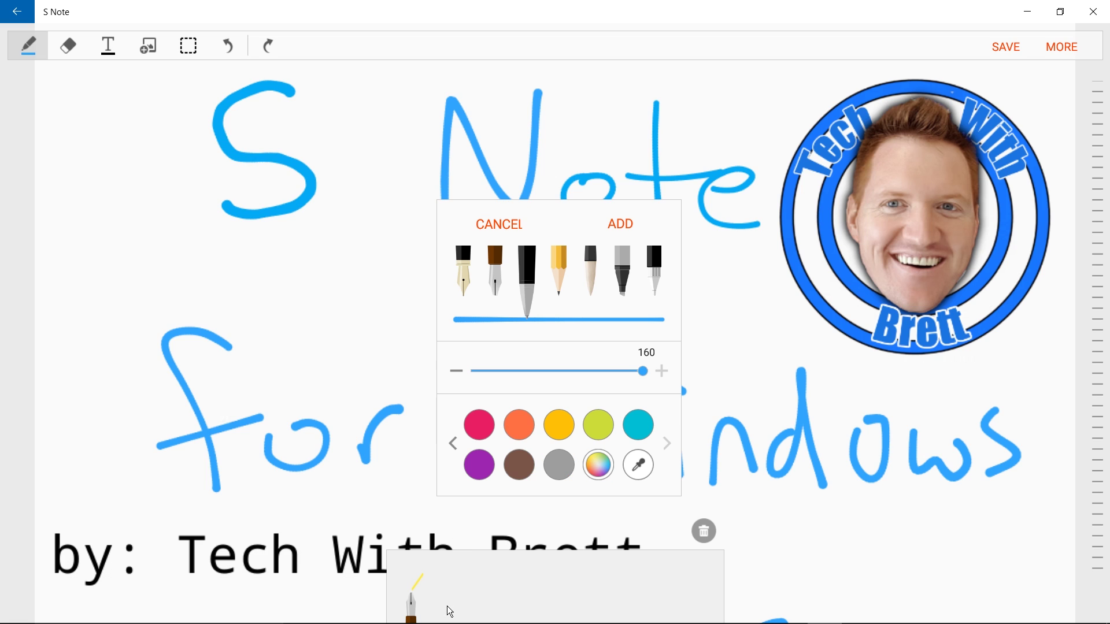
pyautogui.click(526, 420)
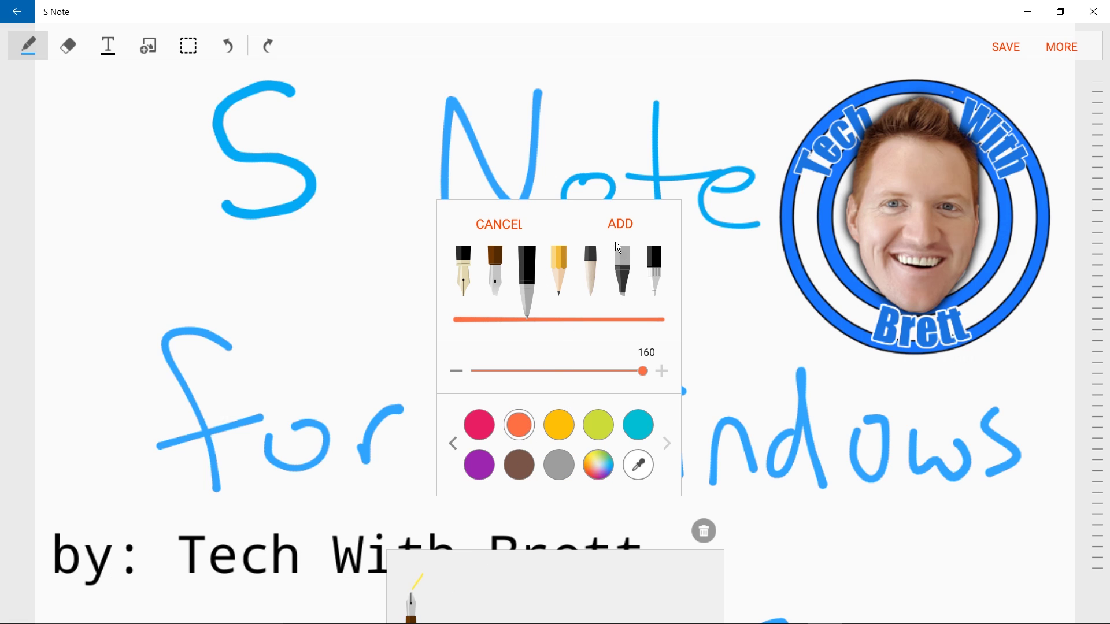
pyautogui.click(620, 223)
# - Add a yellow pencil at size 10 to the favourite pens
pyautogui.click(484, 606)
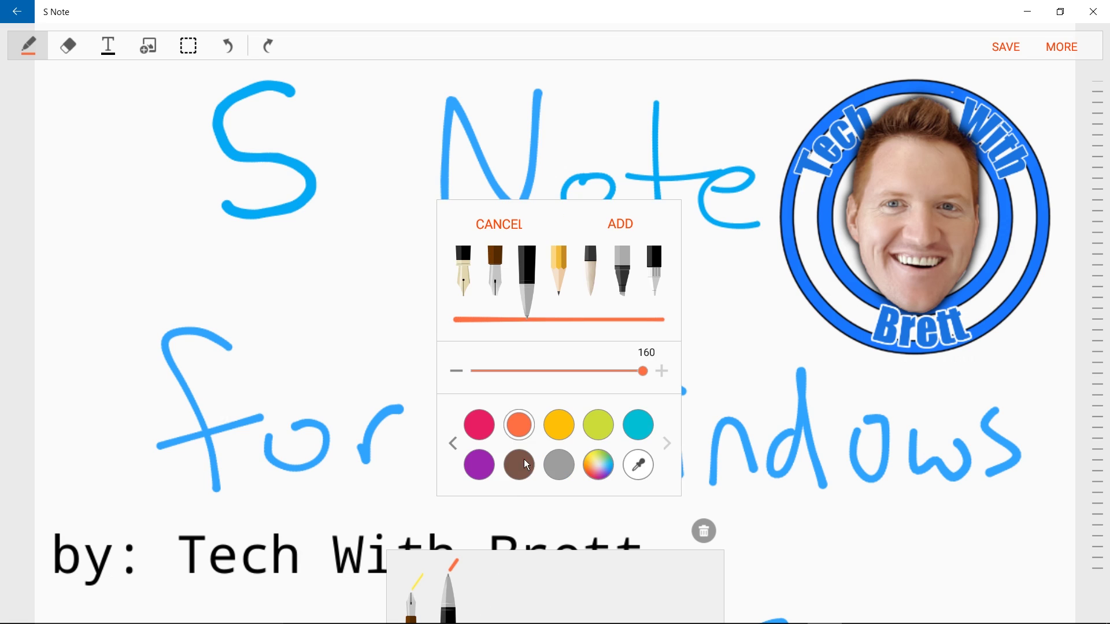
pyautogui.click(559, 283)
pyautogui.click(559, 425)
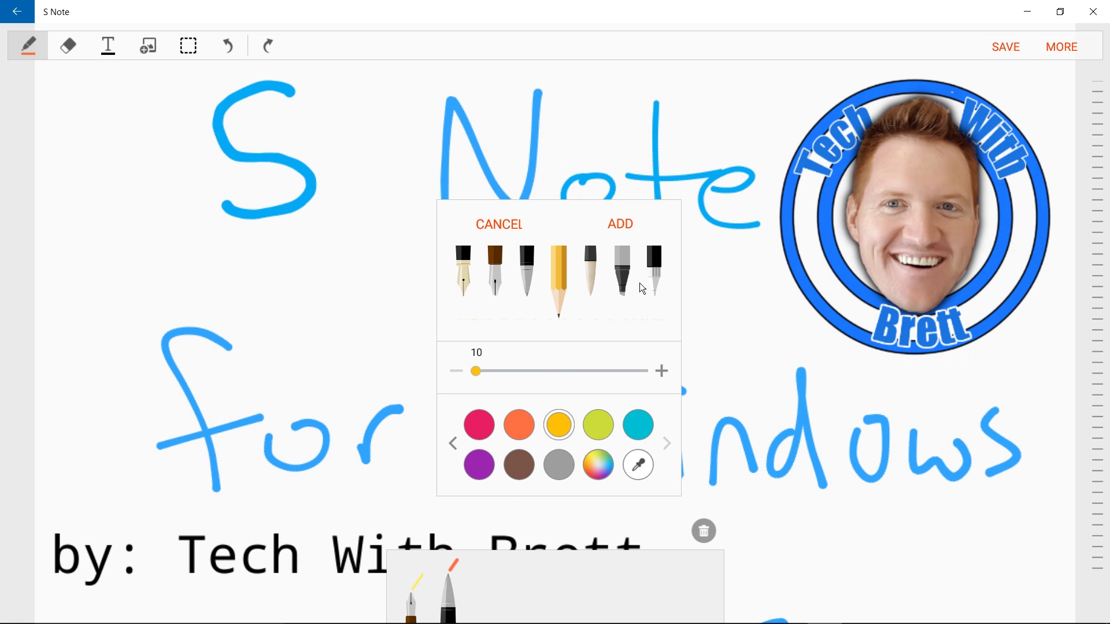
pyautogui.click(620, 223)
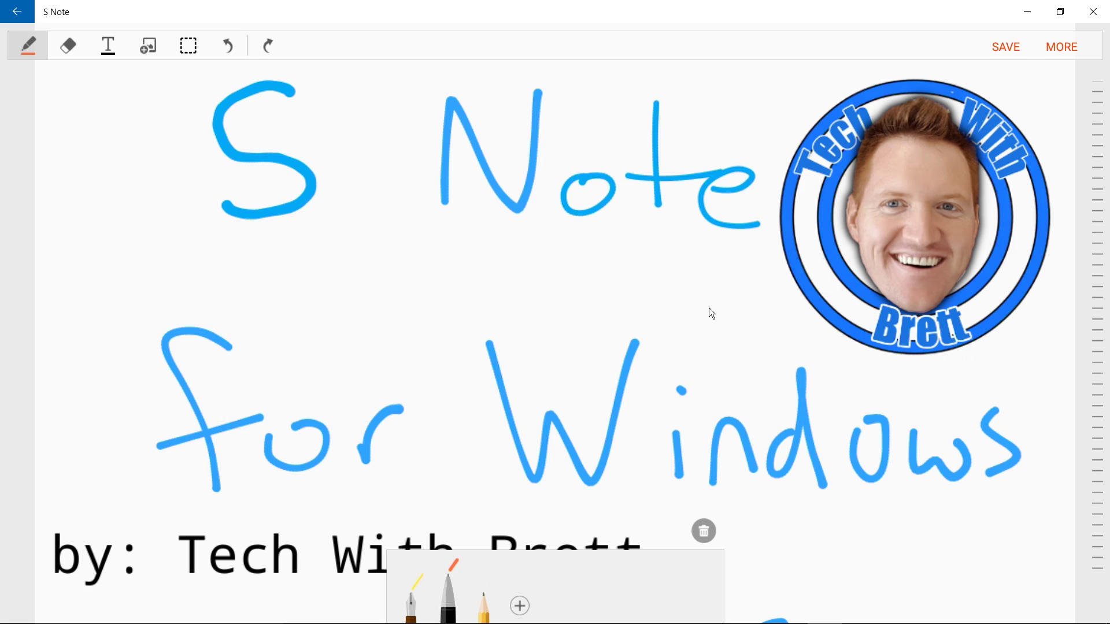
# - Scribble an orange mark below "Windows" with the current pen, and overlap its outer end with a scribble from the favourite yellow fountain pen
pyautogui.moveTo(945, 523)
pyautogui.mouseDown()
pyautogui.moveTo(857, 554)
pyautogui.moveTo(936, 534)
pyautogui.mouseUp()
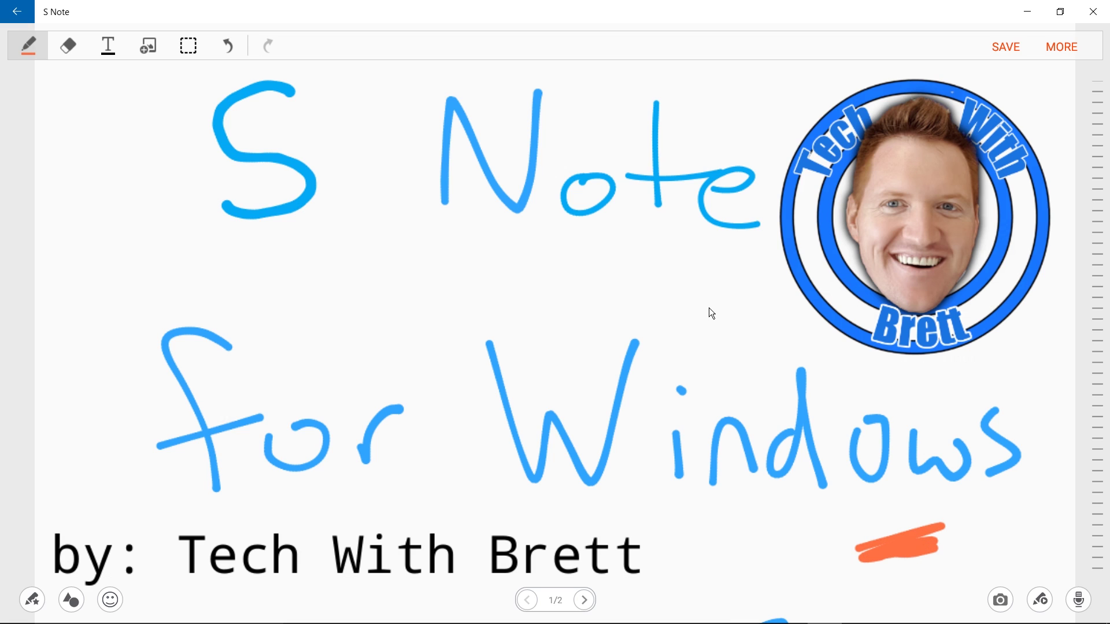
pyautogui.click(411, 601)
pyautogui.moveTo(850, 537)
pyautogui.mouseDown()
pyautogui.moveTo(893, 535)
pyautogui.moveTo(846, 570)
pyautogui.moveTo(867, 549)
pyautogui.mouseUp()
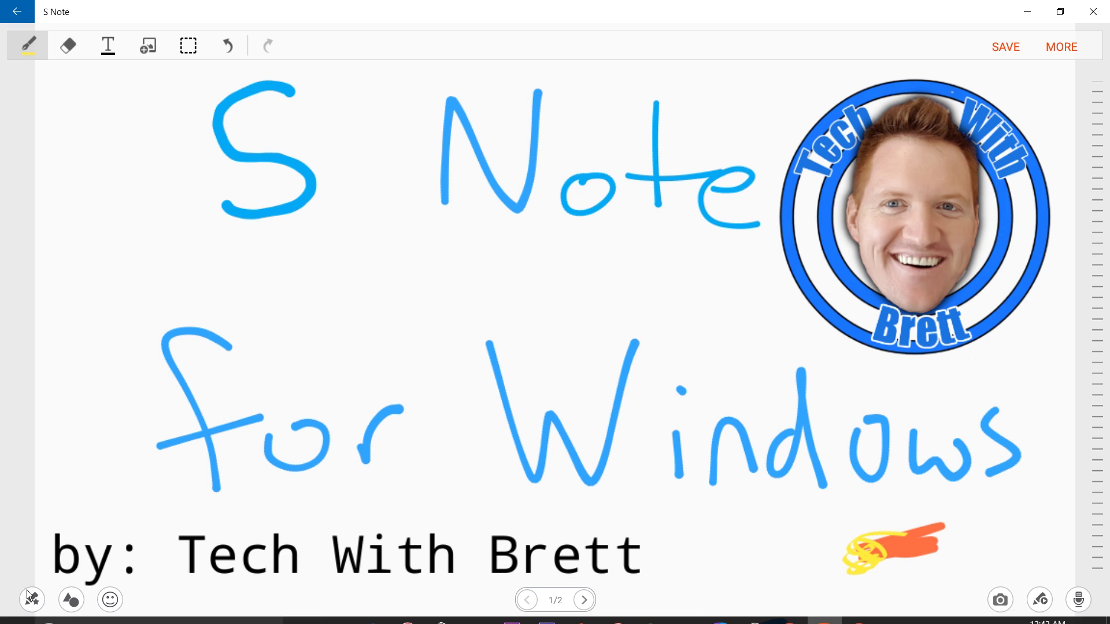
# - Enable shape recognition and draw a yellow ellipse around "for", a square above the "W" and a straight line extending from the square
pyautogui.click(76, 602)
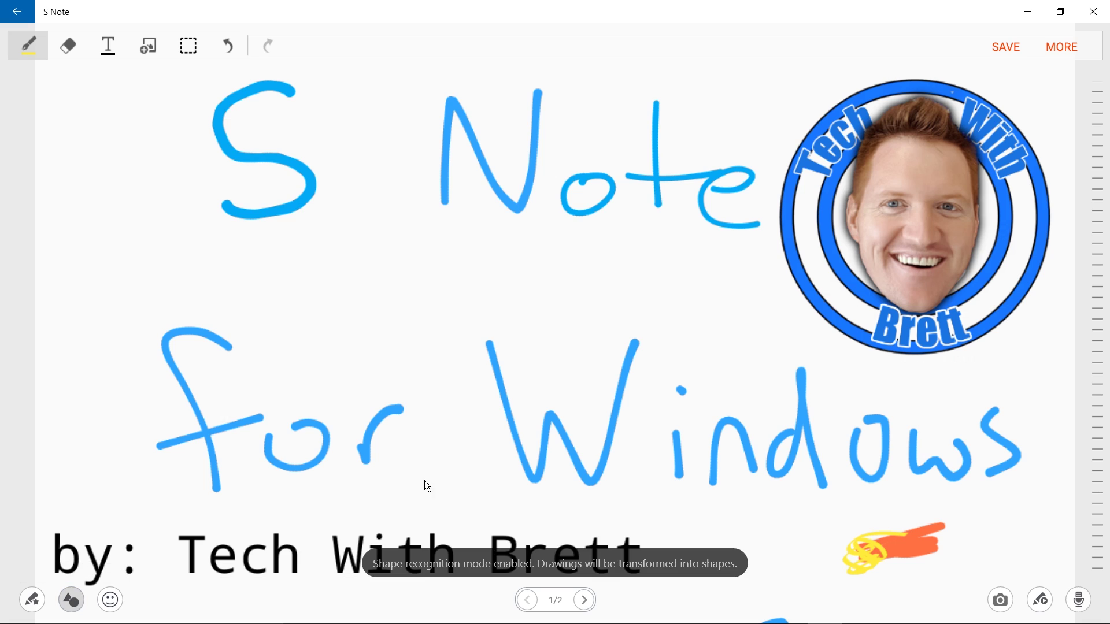
pyautogui.moveTo(200, 285)
pyautogui.mouseDown()
pyautogui.moveTo(152, 290)
pyautogui.moveTo(206, 494)
pyautogui.moveTo(416, 328)
pyautogui.moveTo(228, 268)
pyautogui.mouseUp()
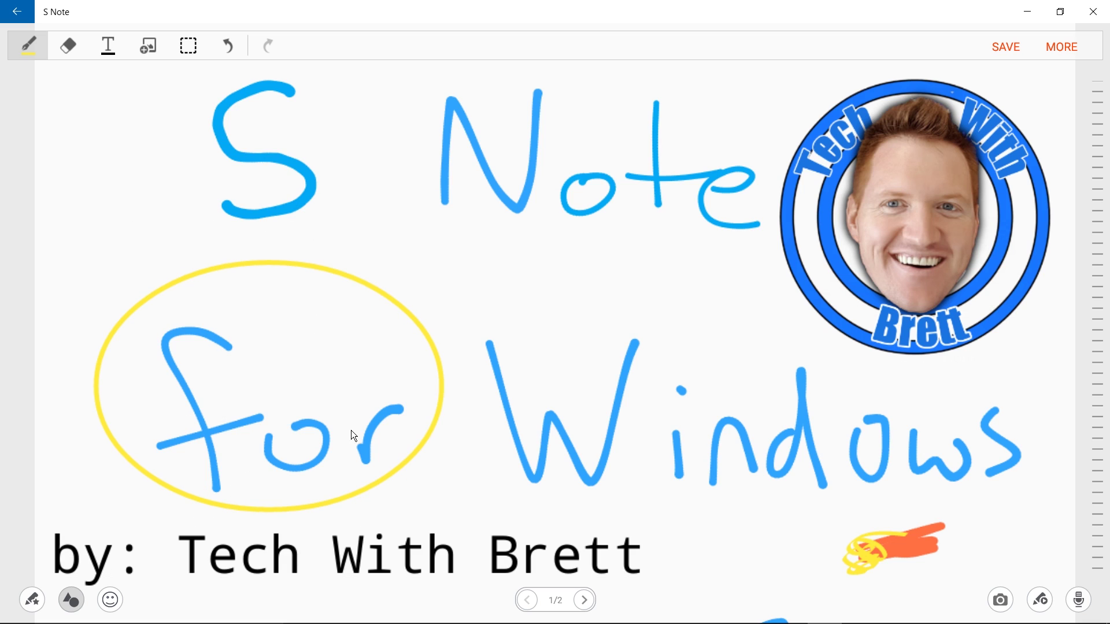
pyautogui.moveTo(464, 243)
pyautogui.mouseDown()
pyautogui.moveTo(575, 234)
pyautogui.moveTo(473, 245)
pyautogui.mouseUp()
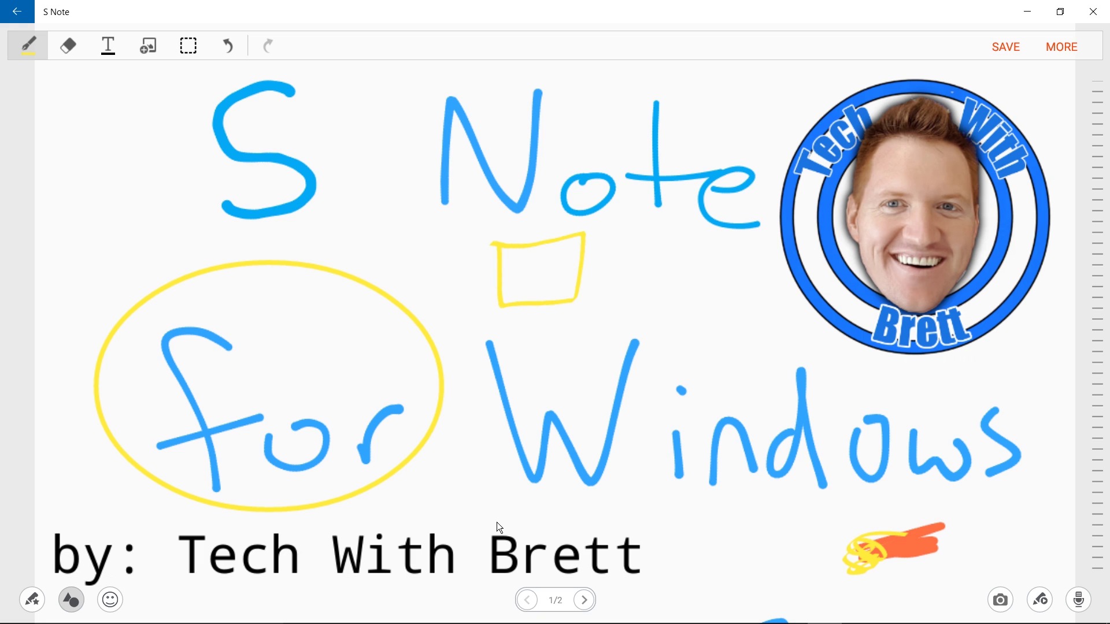
pyautogui.moveTo(606, 287); pyautogui.dragTo(695, 258)
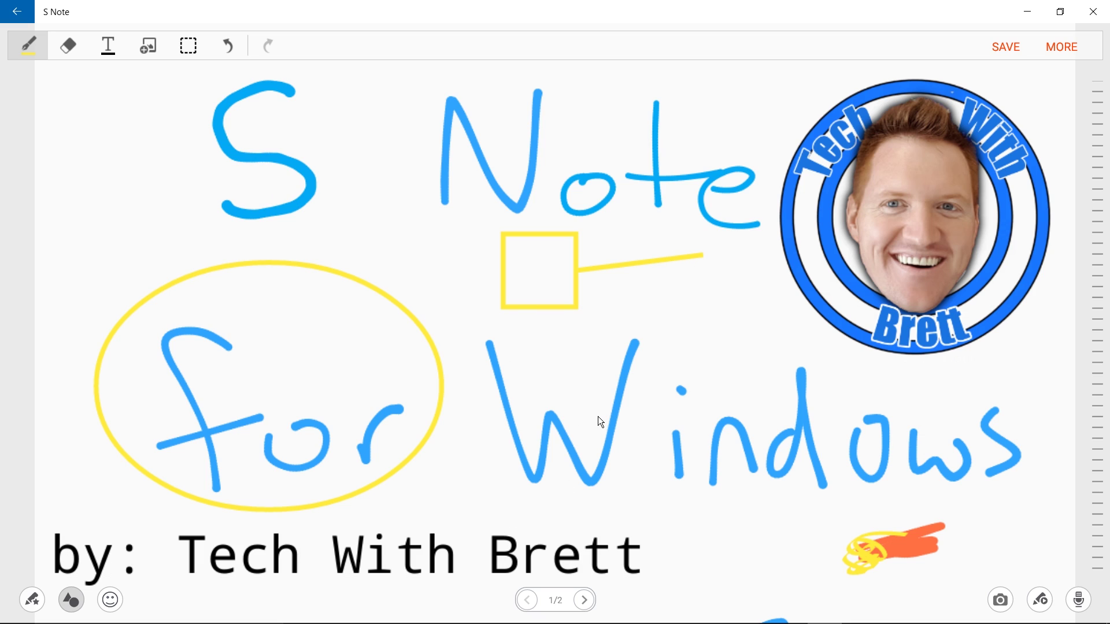
# - Insert the shaded oval speech bubble from the clip art illustrations into the note
pyautogui.click(106, 601)
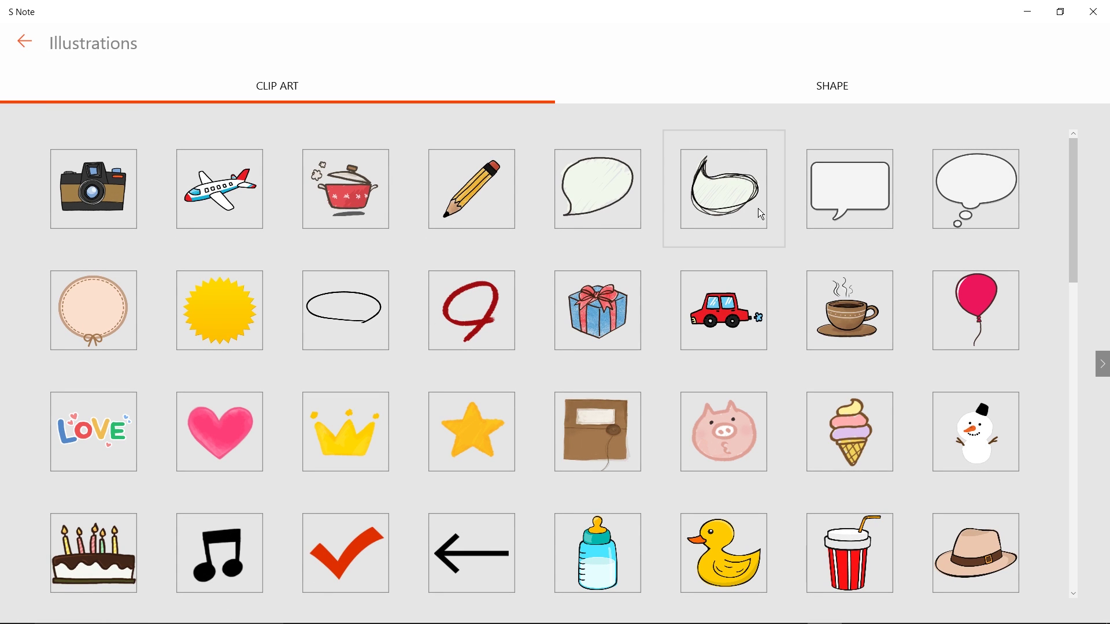
pyautogui.scroll(-1, 751, 234)
pyautogui.scroll(1, 722, 228)
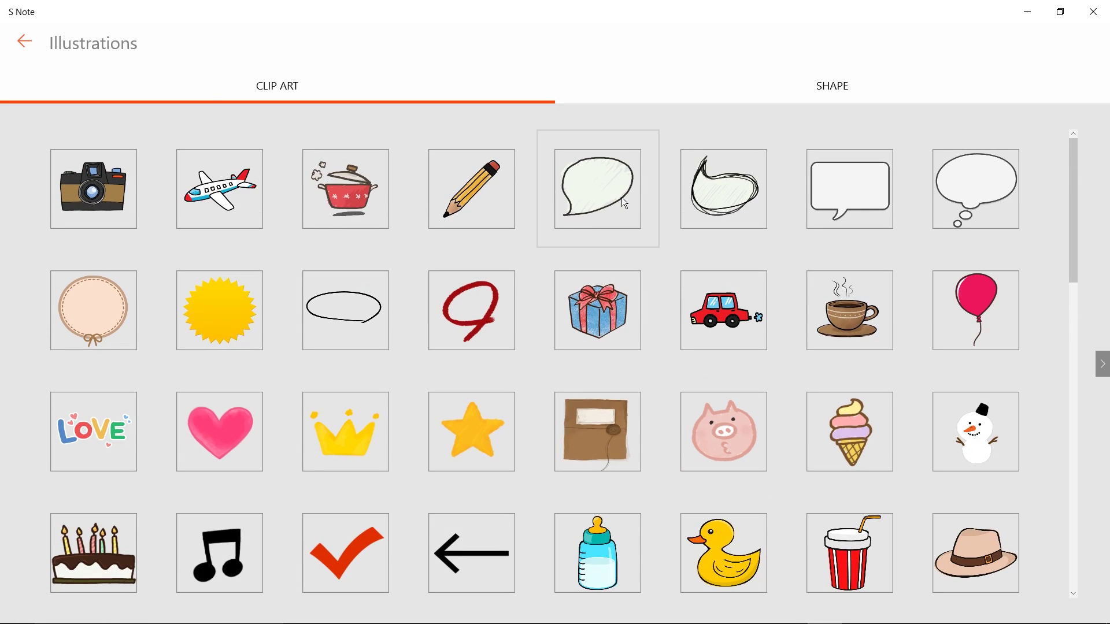
pyautogui.click(622, 197)
# - Mirror and shrink the speech bubble, and place it beside the logo with its tail pointing towards the face
pyautogui.moveTo(590, 317); pyautogui.dragTo(420, 283)
pyautogui.moveTo(421, 366); pyautogui.dragTo(580, 260)
pyautogui.moveTo(612, 194); pyautogui.dragTo(722, 130)
pyautogui.moveTo(745, 231); pyautogui.dragTo(745, 186)
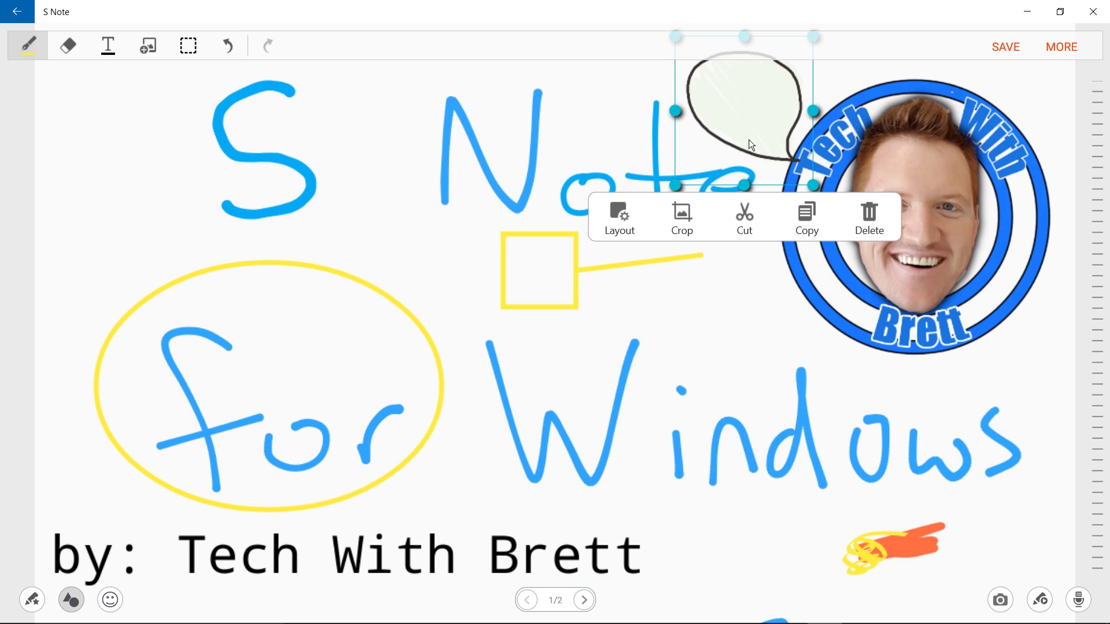
pyautogui.moveTo(729, 105); pyautogui.dragTo(748, 158)
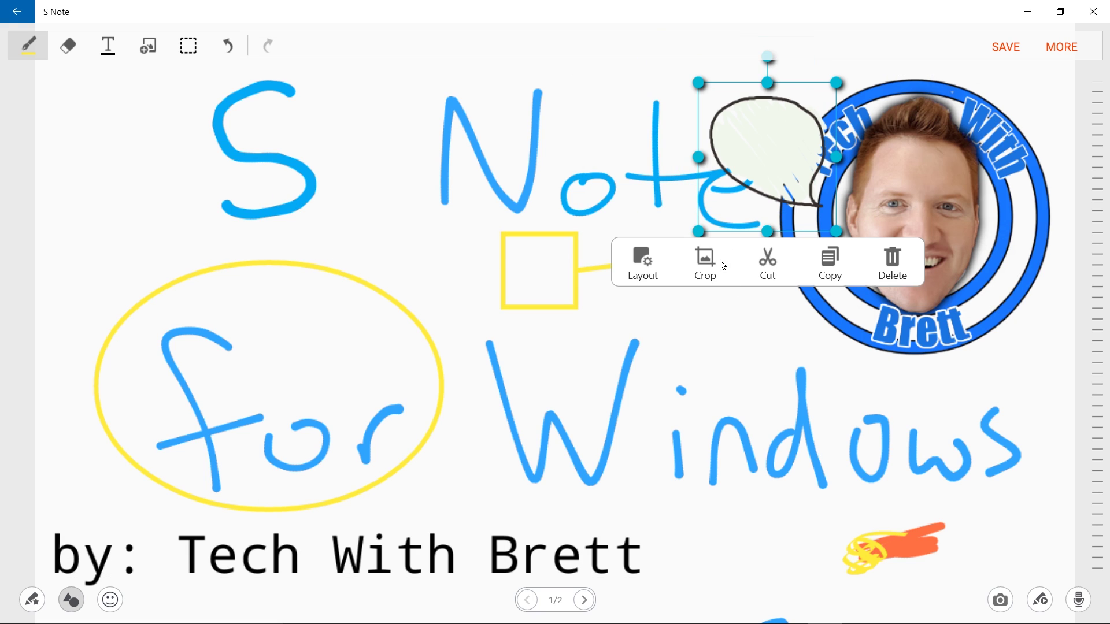
# - Browse the available clip art and shape illustrations, and return to the note without inserting any
pyautogui.click(110, 601)
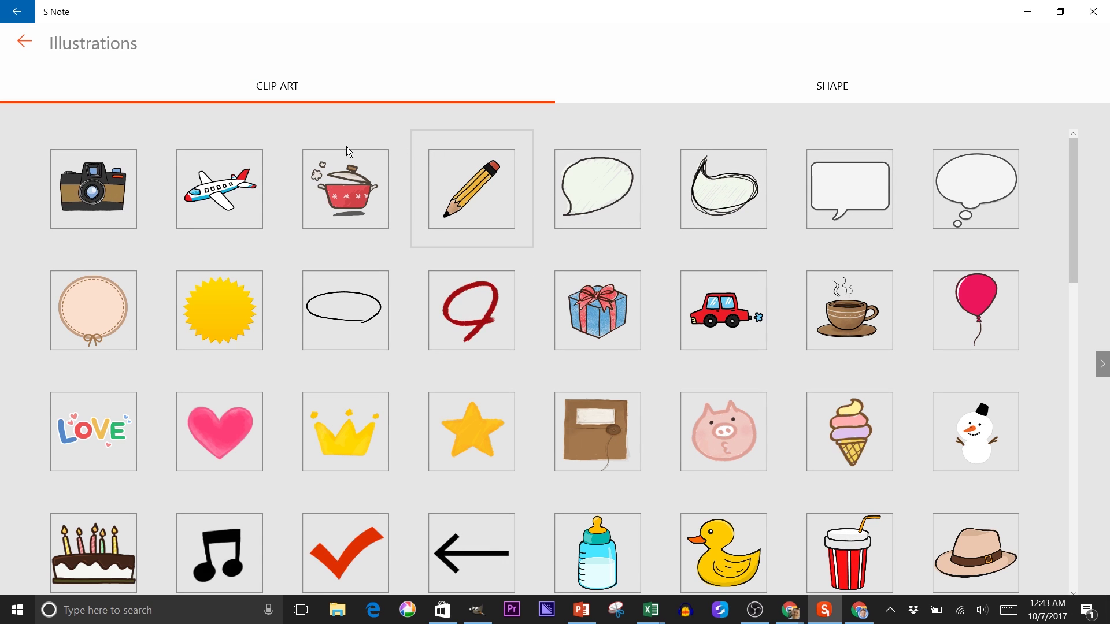
pyautogui.scroll(-10, 445, 315)
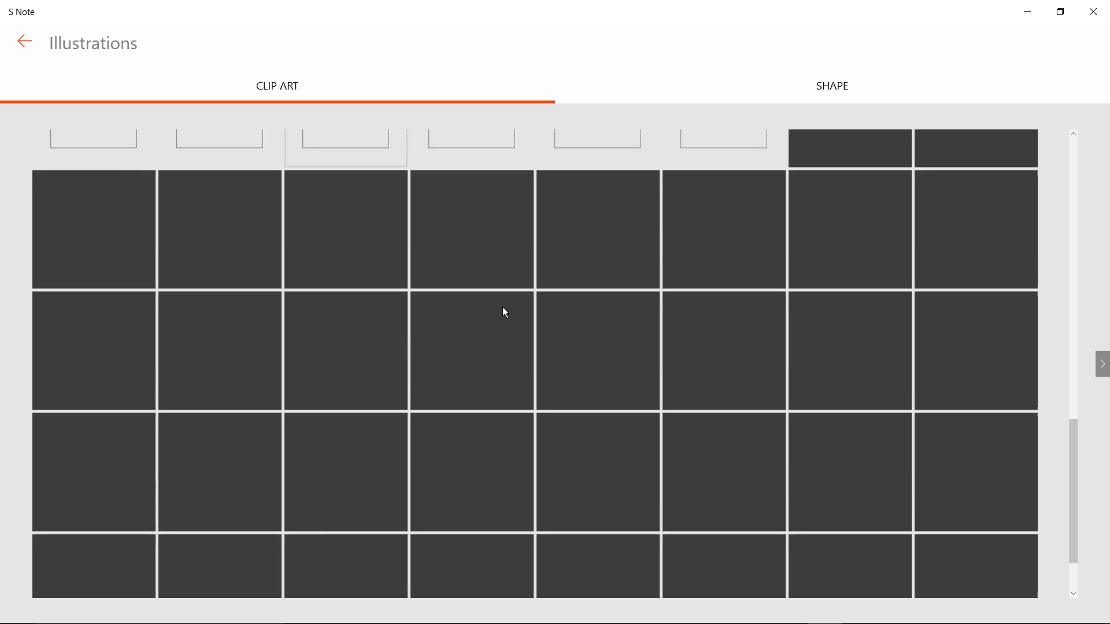
pyautogui.click(834, 91)
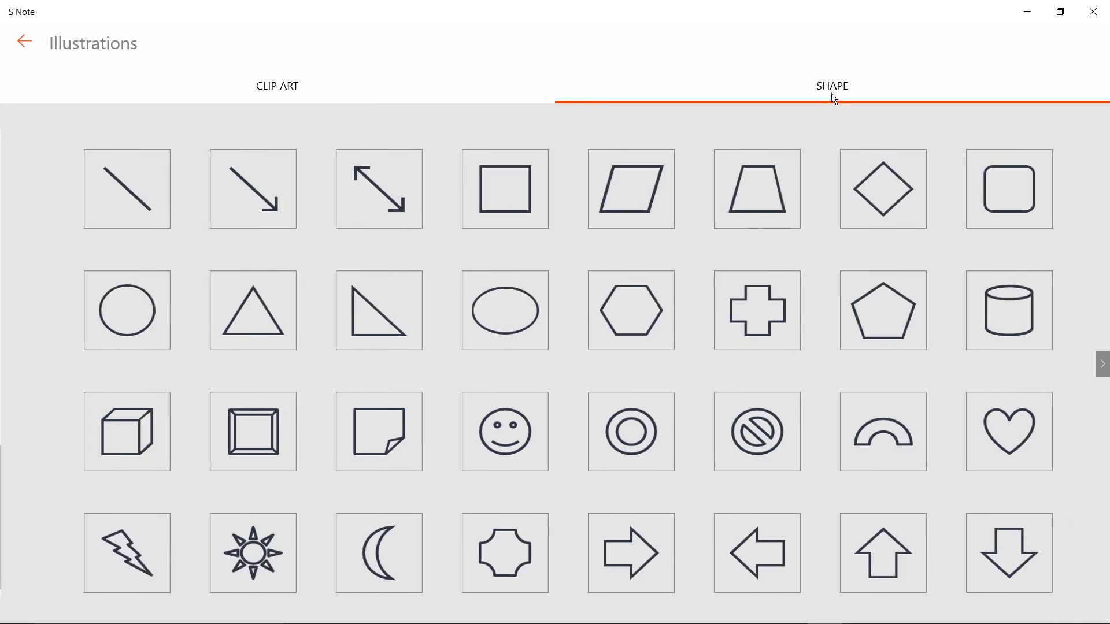
pyautogui.scroll(-10, 347, 243)
pyautogui.scroll(-5, 363, 266)
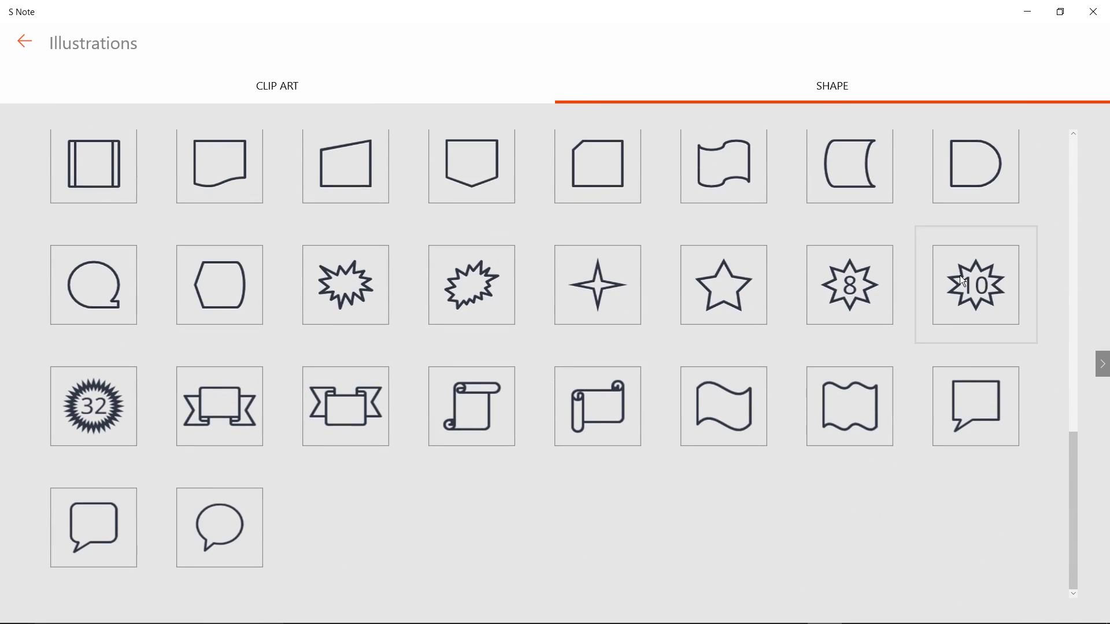
pyautogui.click(1102, 364)
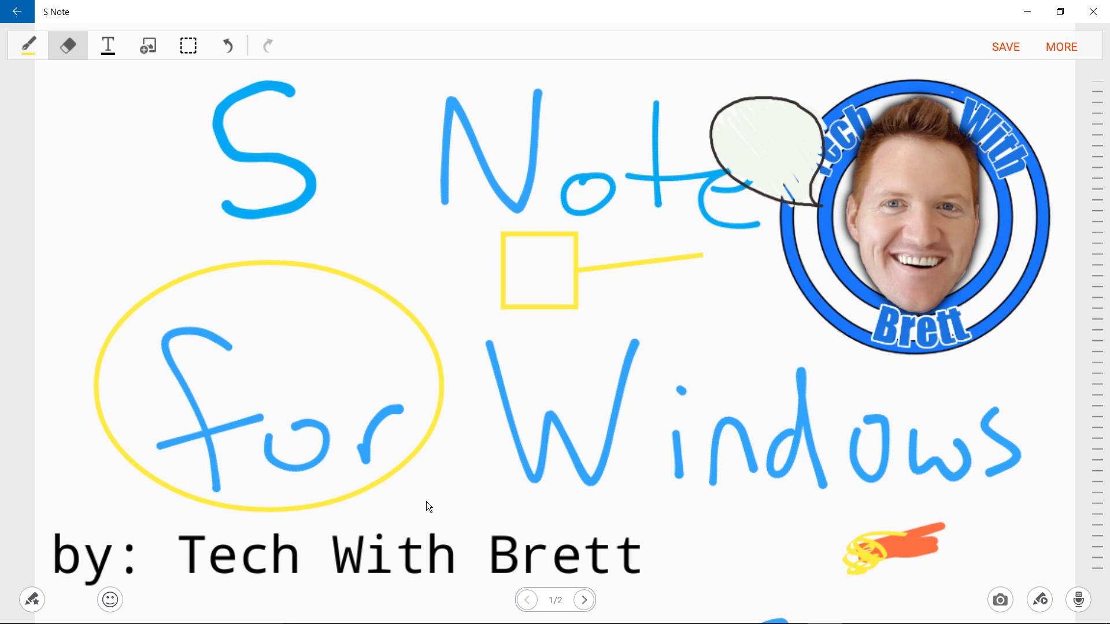
# - Save the note under the name "ABCs of S Note"
pyautogui.click(998, 53)
pyautogui.write('ABCs of Sno')
pyautogui.press('BackSpace')
pyautogui.press('BackSpace')
pyautogui.write('Note')
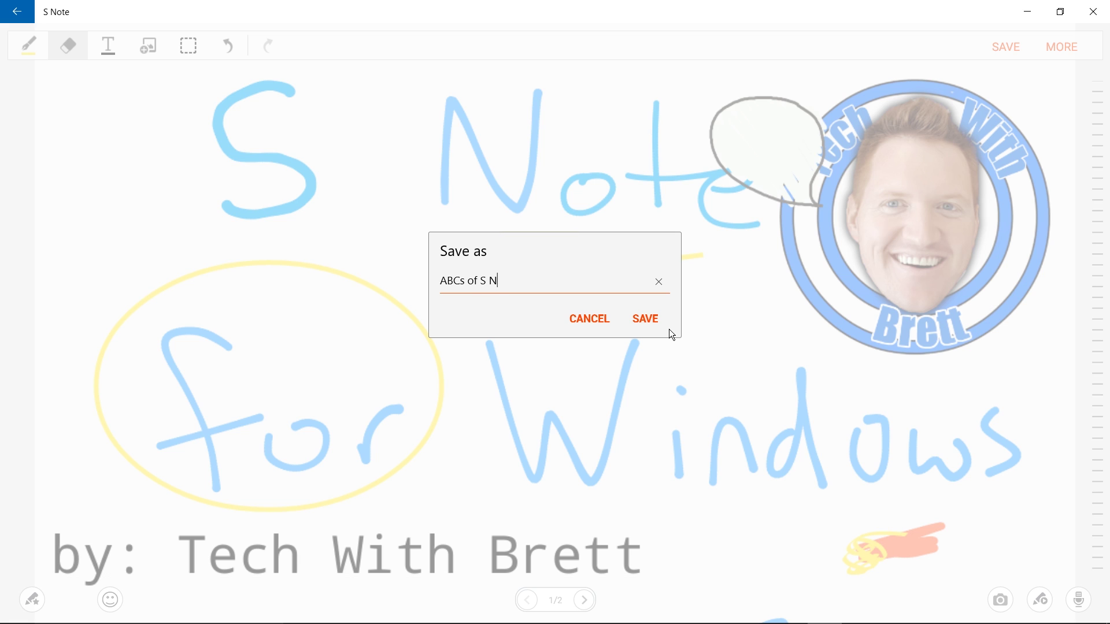
pyautogui.click(645, 318)
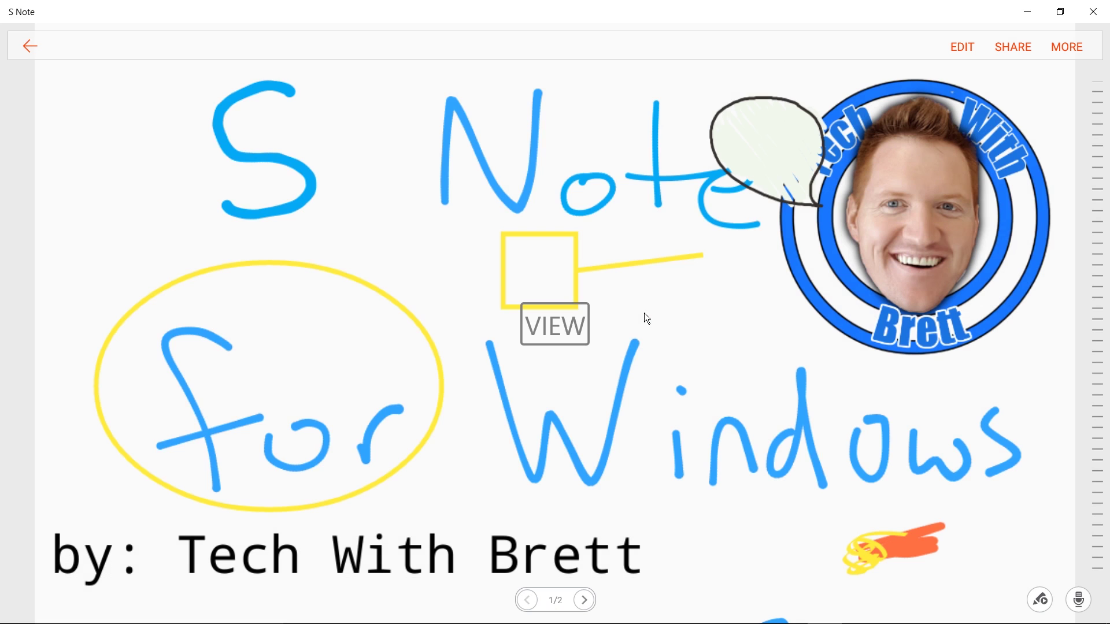
# - Select page 1 for sharing, examine the available file types, and return to the note without sharing
pyautogui.click(1012, 49)
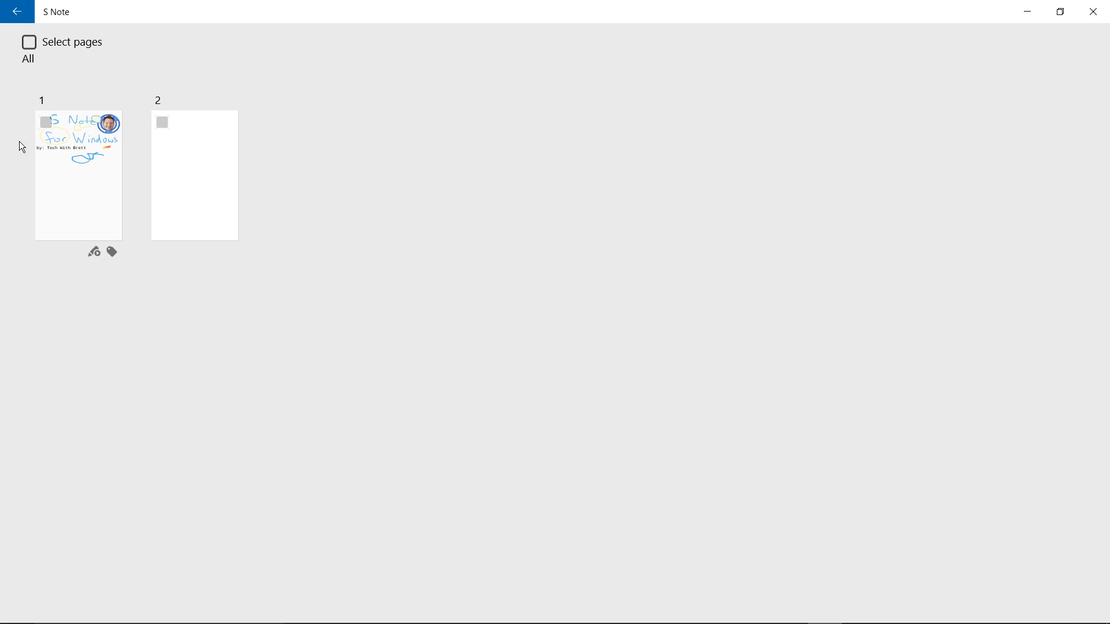
pyautogui.click(47, 124)
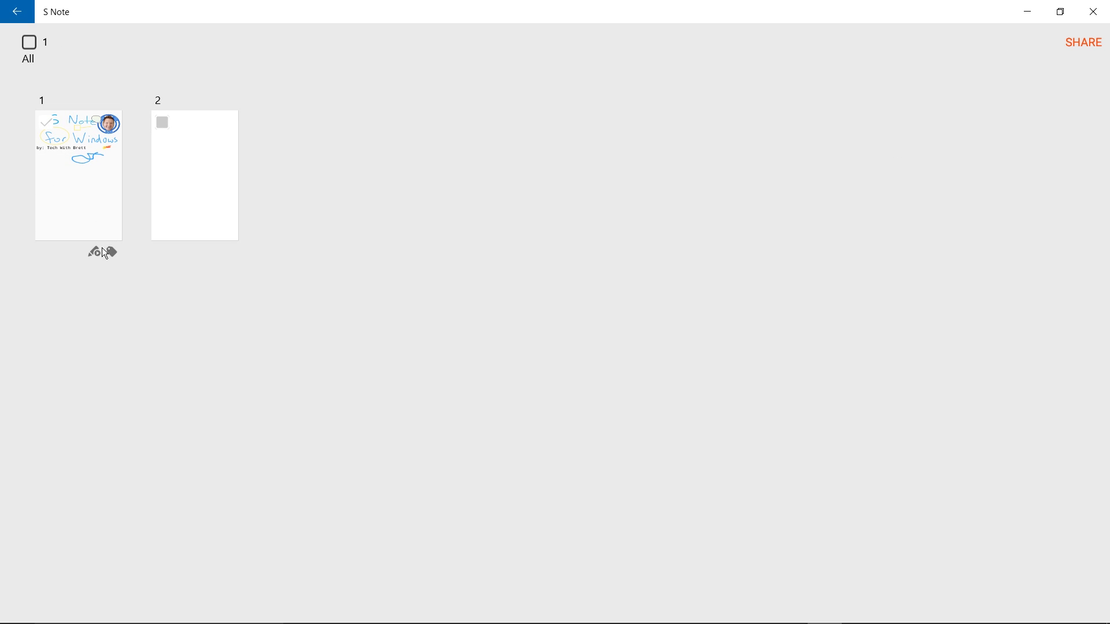
pyautogui.click(1074, 44)
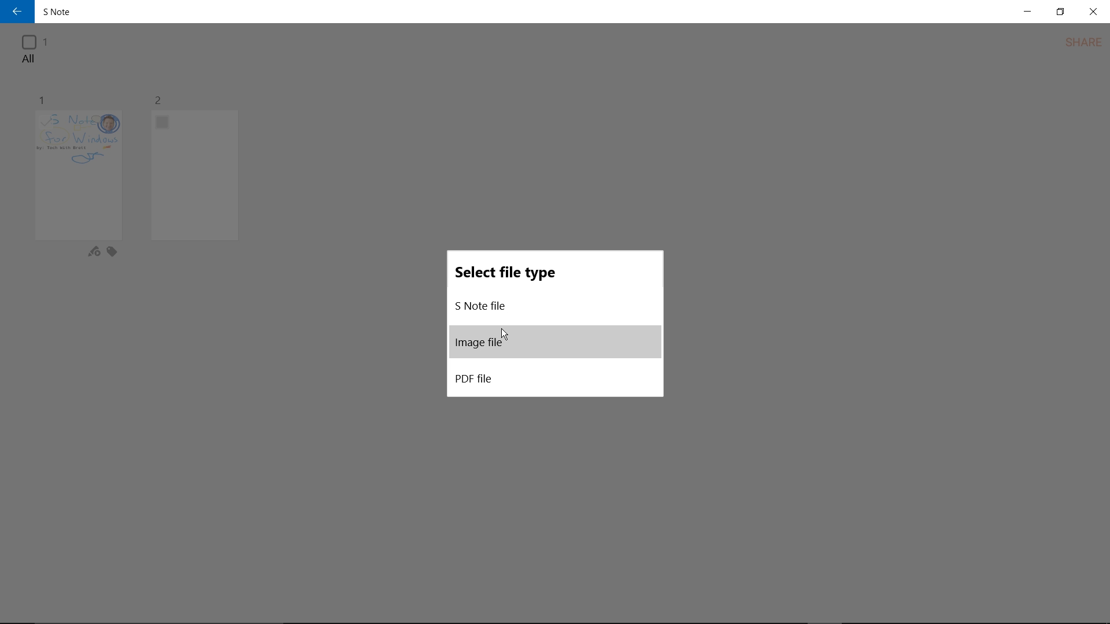
pyautogui.click(397, 374)
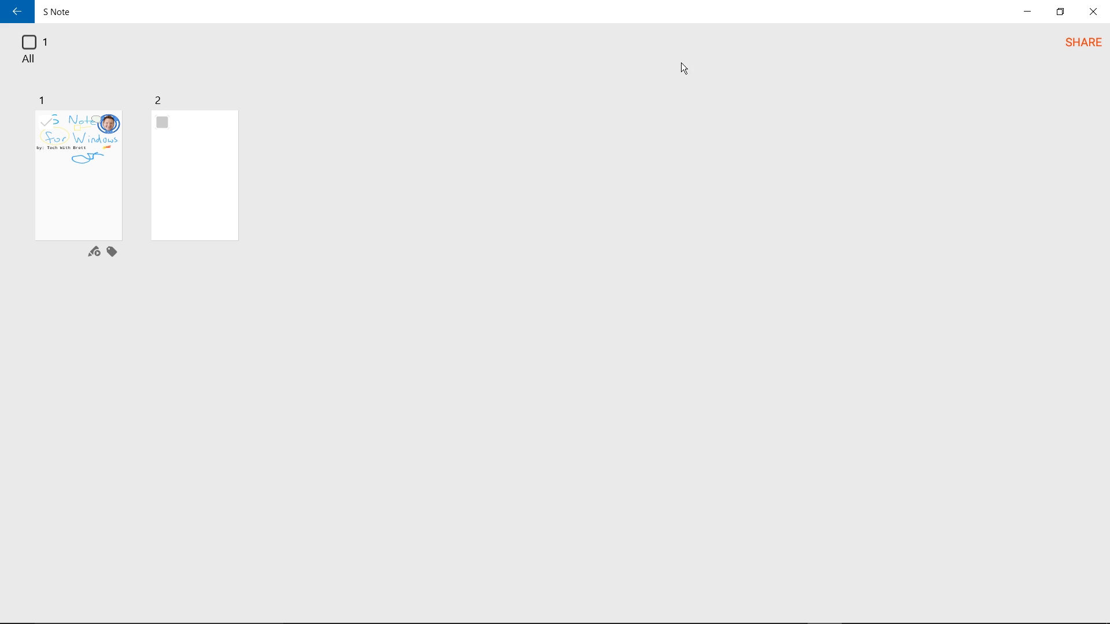
pyautogui.click(17, 9)
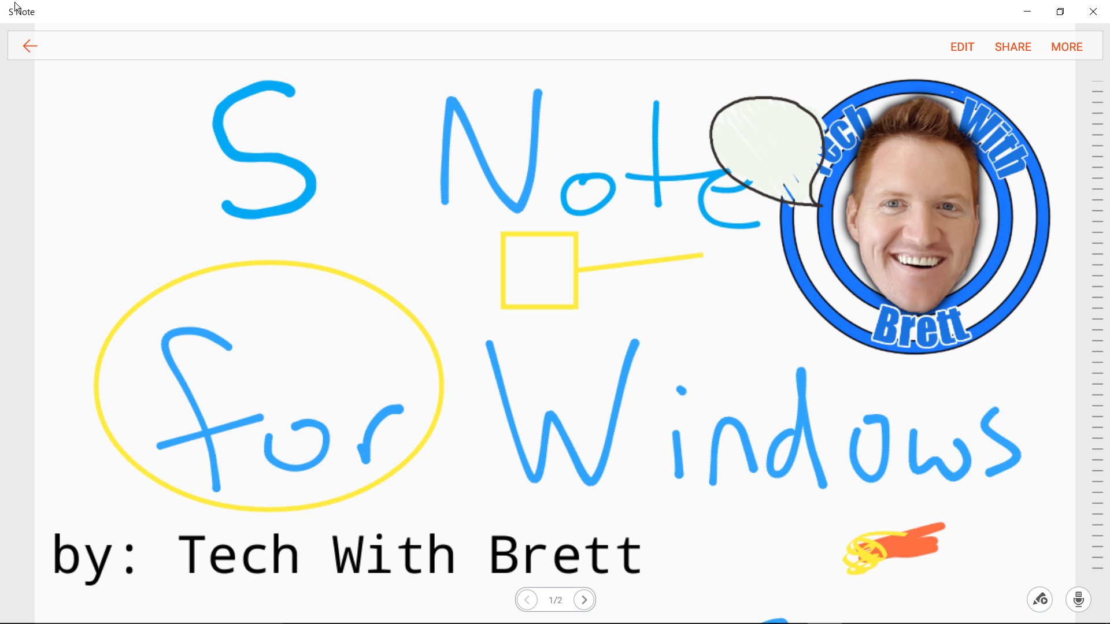
# - Return to the note library and open its additional options
pyautogui.click(16, 7)
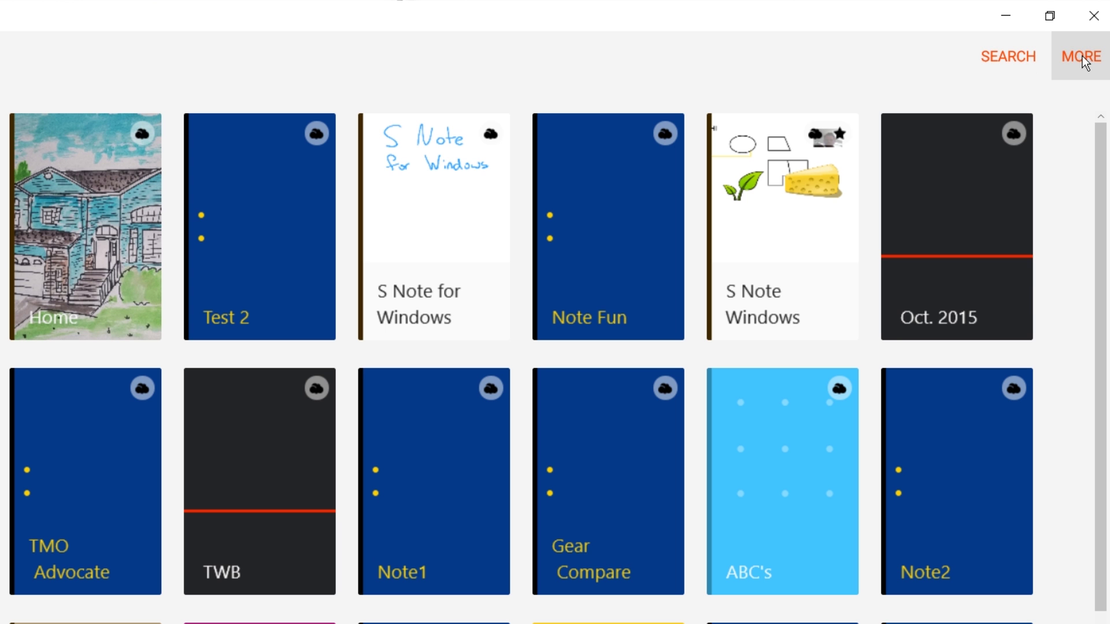
pyautogui.click(1085, 42)
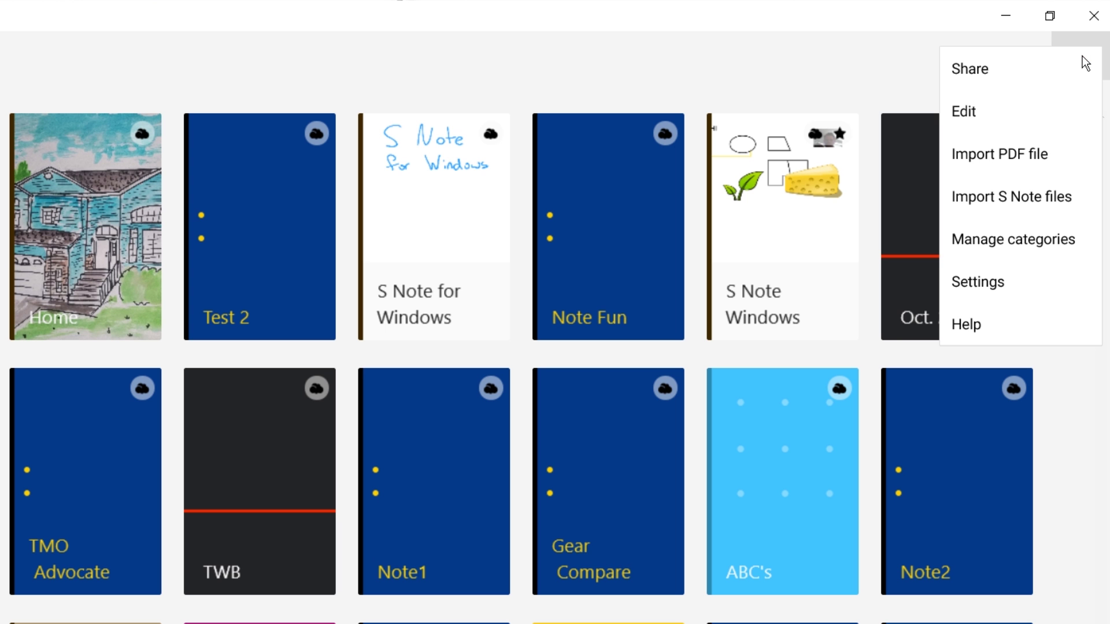